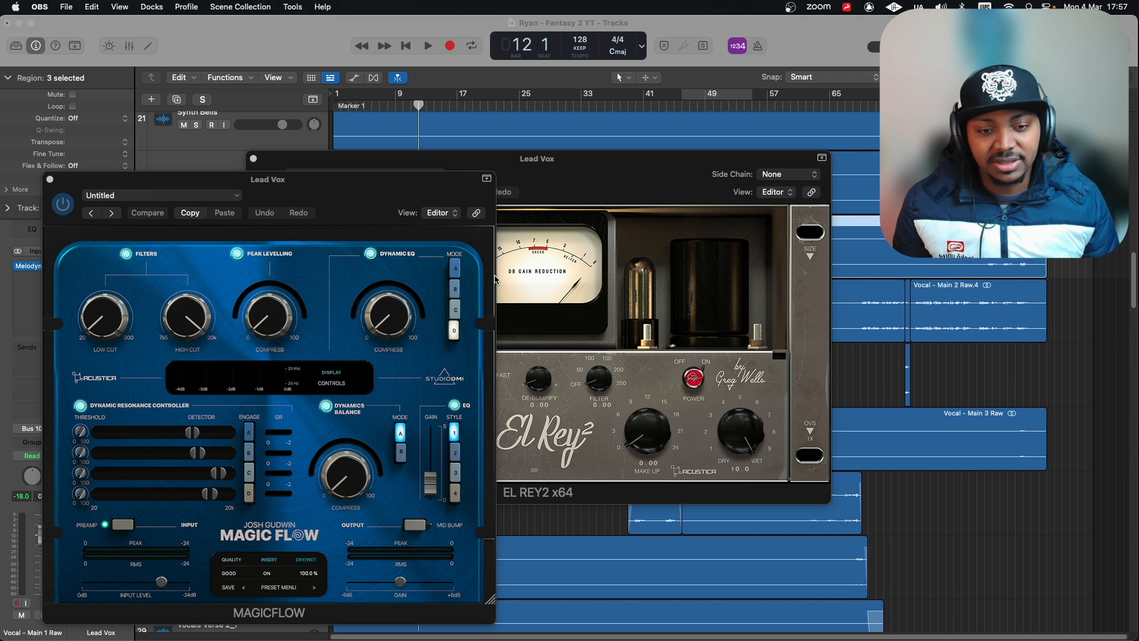
Bring the EL REY2 compressor window forward, close the MAGICFLOW window, and move EL REY2 clear of the vocal tracks.
click(578, 169)
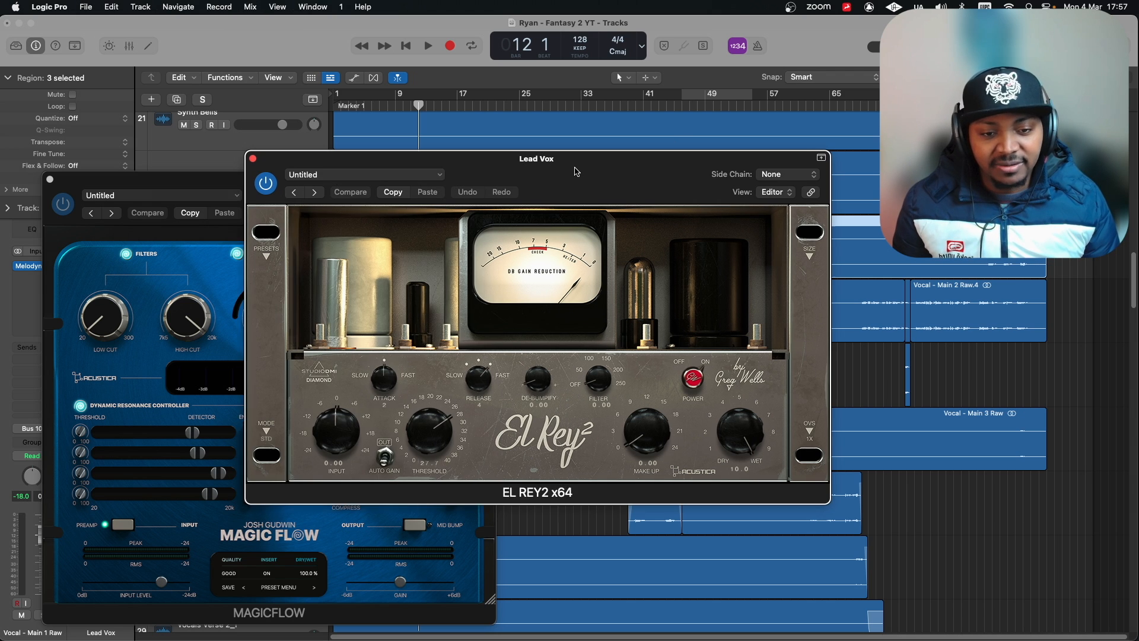
drag(570, 172, 576, 168)
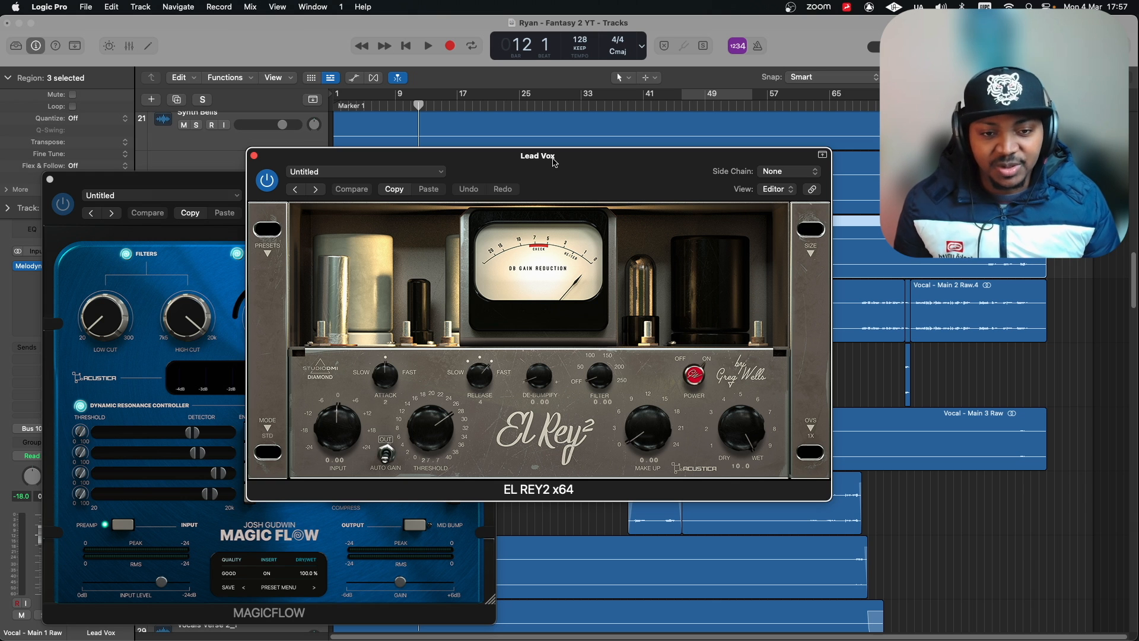
drag(553, 166, 449, 132)
mouse_move(465, 173)
mouse_down()
mouse_move(468, 150)
mouse_move(484, 182)
mouse_up()
click(51, 180)
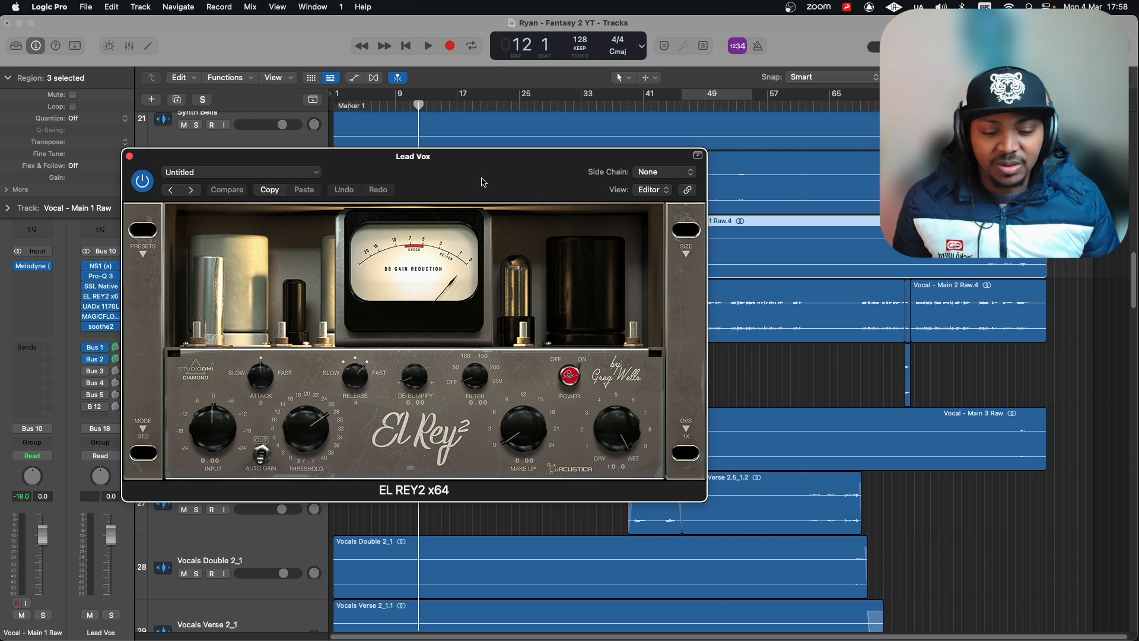
drag(504, 178, 680, 374)
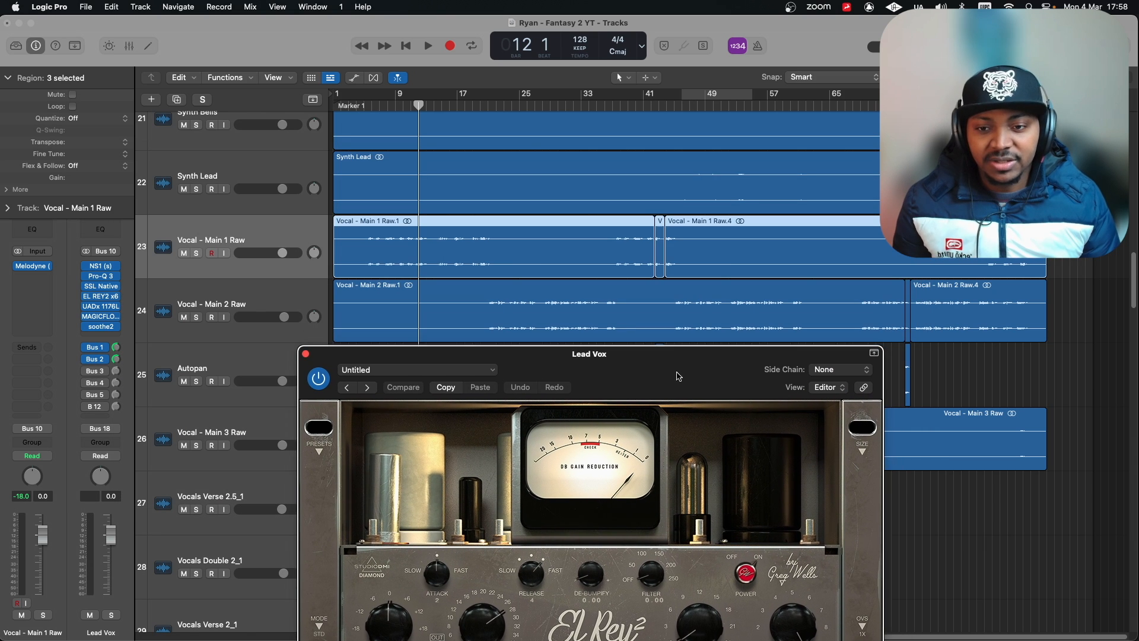
Reopen EL REY2 from the Lead Vox channel's inserts and place its window below the Vocal - Main 1 Raw track name.
click(221, 251)
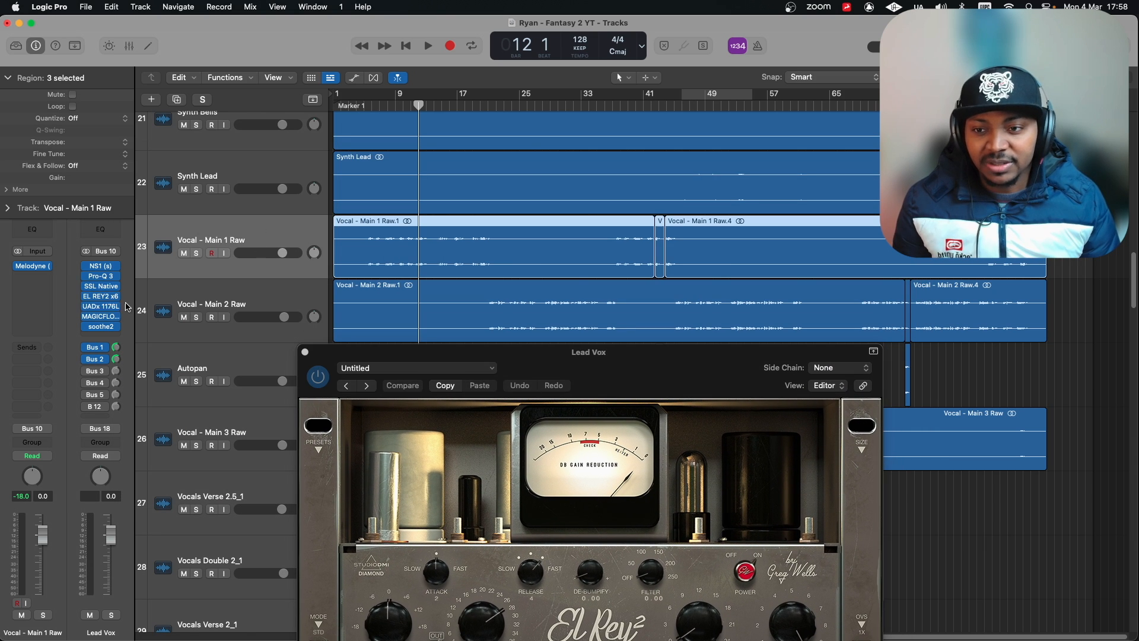
click(101, 300)
click(101, 300)
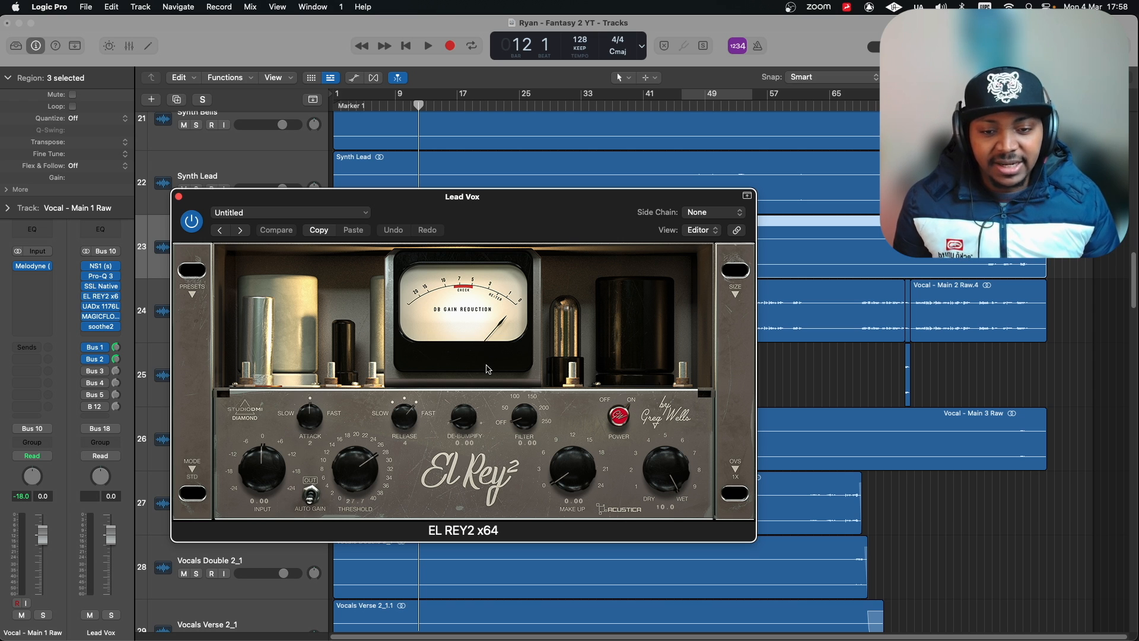
drag(483, 222, 487, 262)
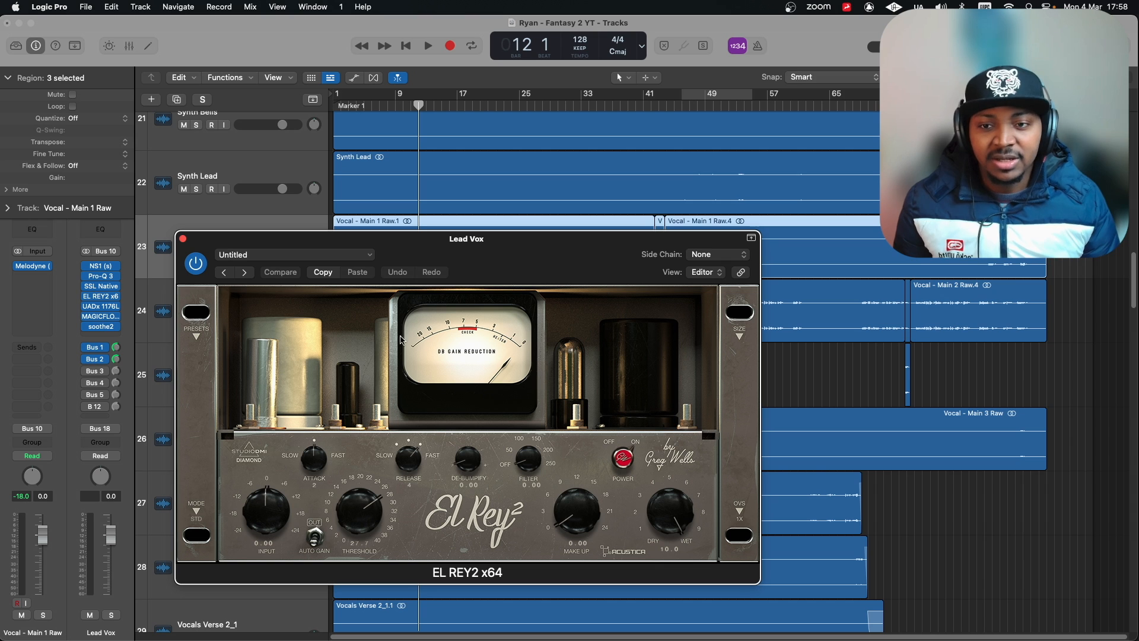
drag(219, 244, 225, 277)
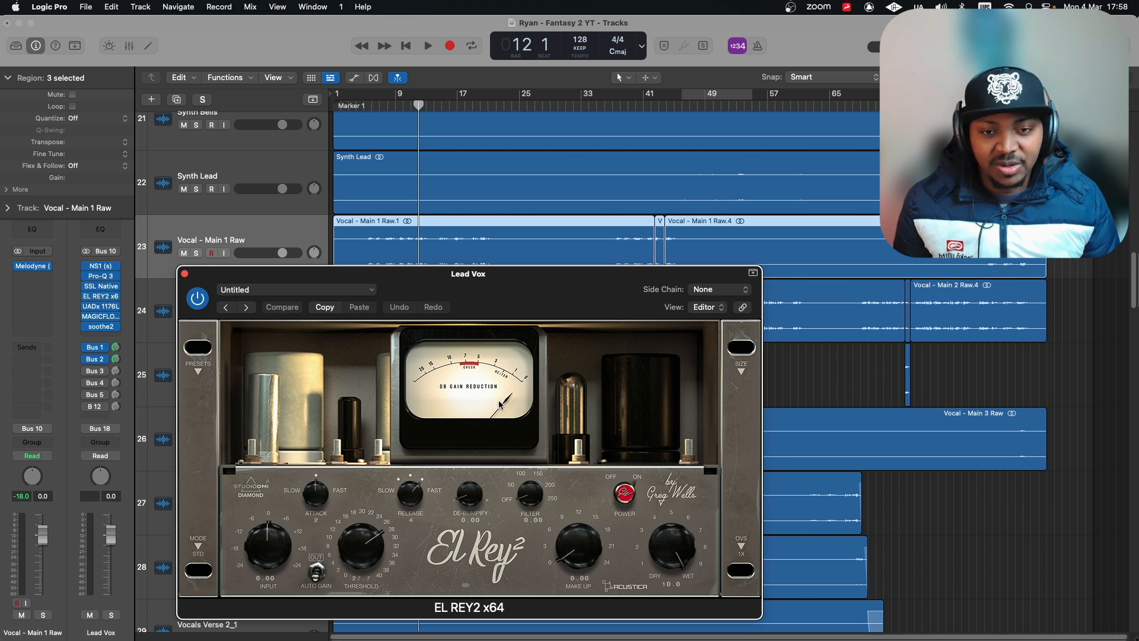
Play the song from near its start while watching the EL REY2 gain reduction meter, stop playback, and close the plug-in.
double_click(355, 105)
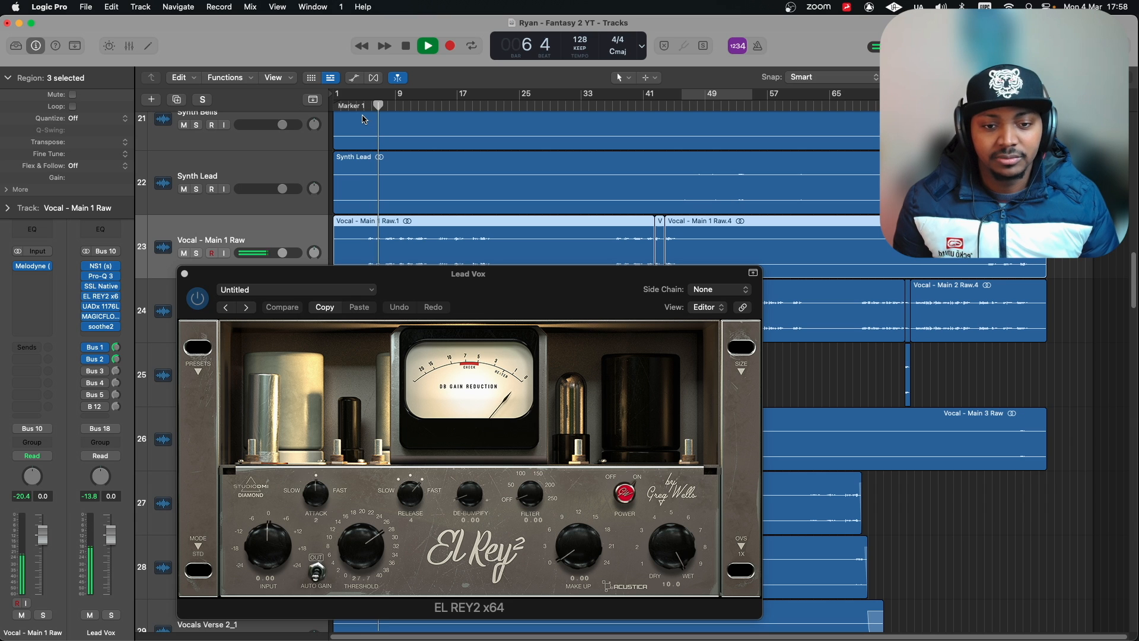
drag(512, 273, 415, 180)
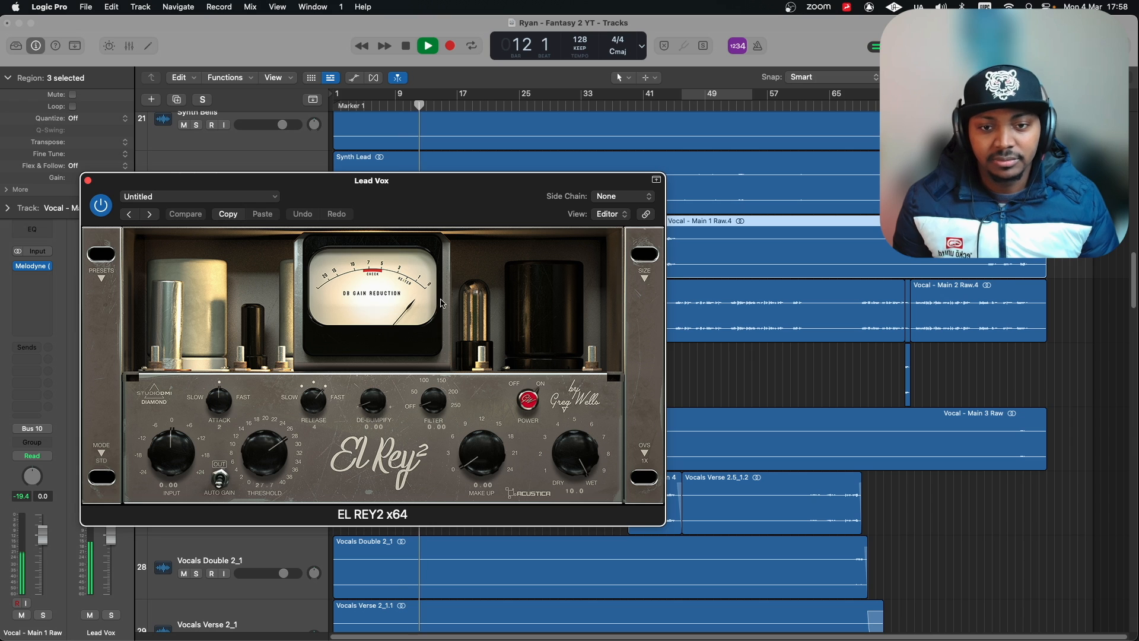
key(space)
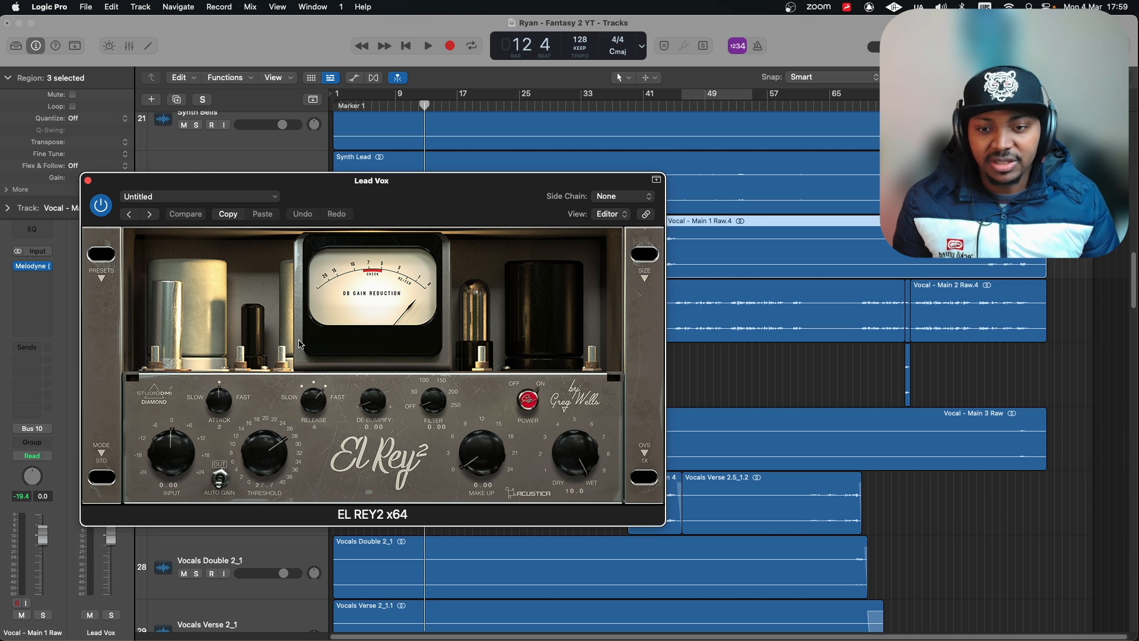
click(88, 181)
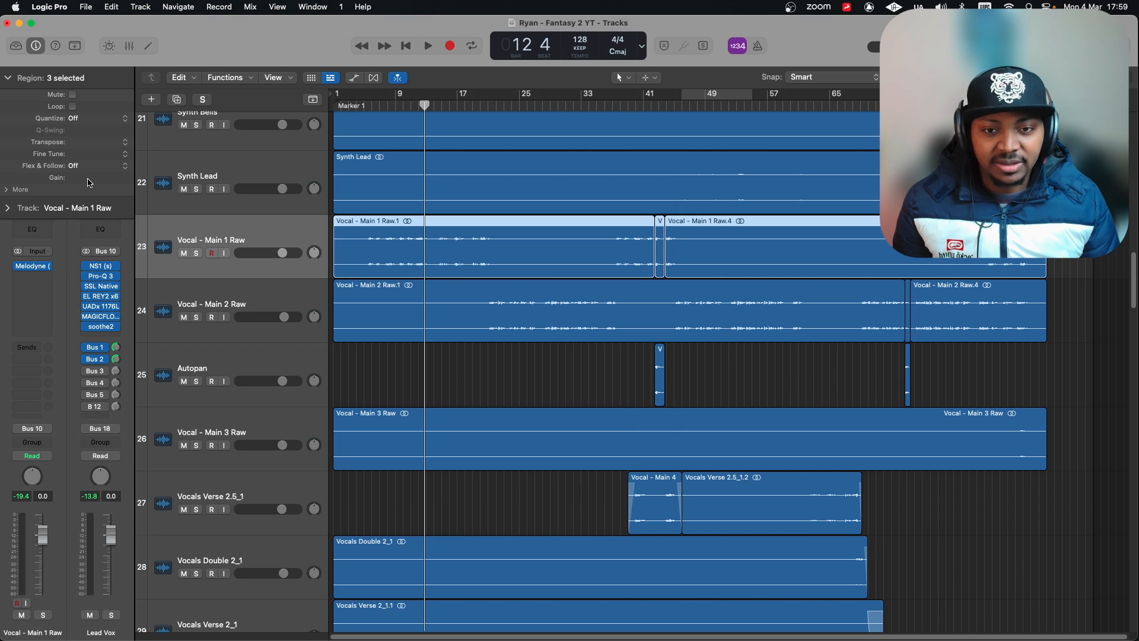
Open the MAGICFLOW plug-in from the Lead Vox channel's inserts and position its window so all its controls are in view.
mouse_move(89, 182)
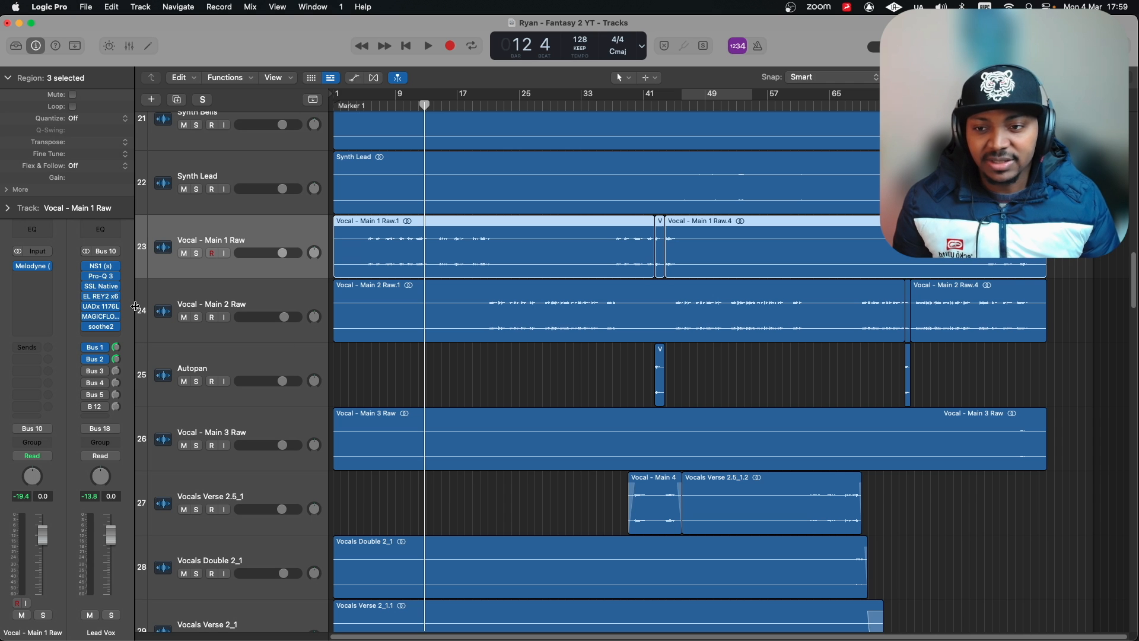
click(105, 317)
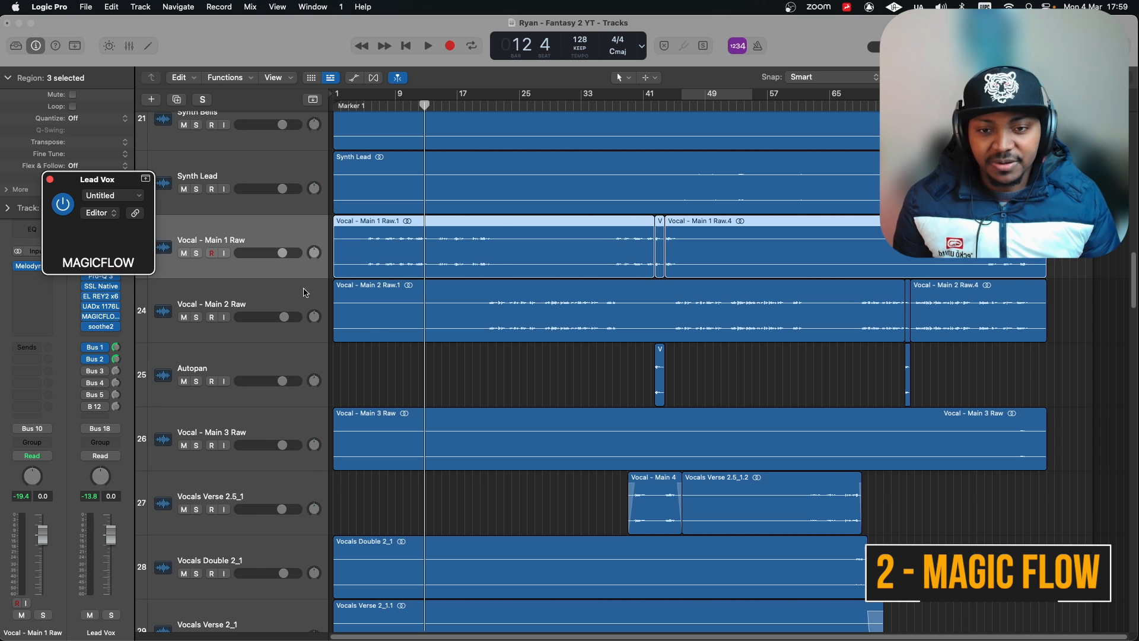
drag(368, 198, 391, 116)
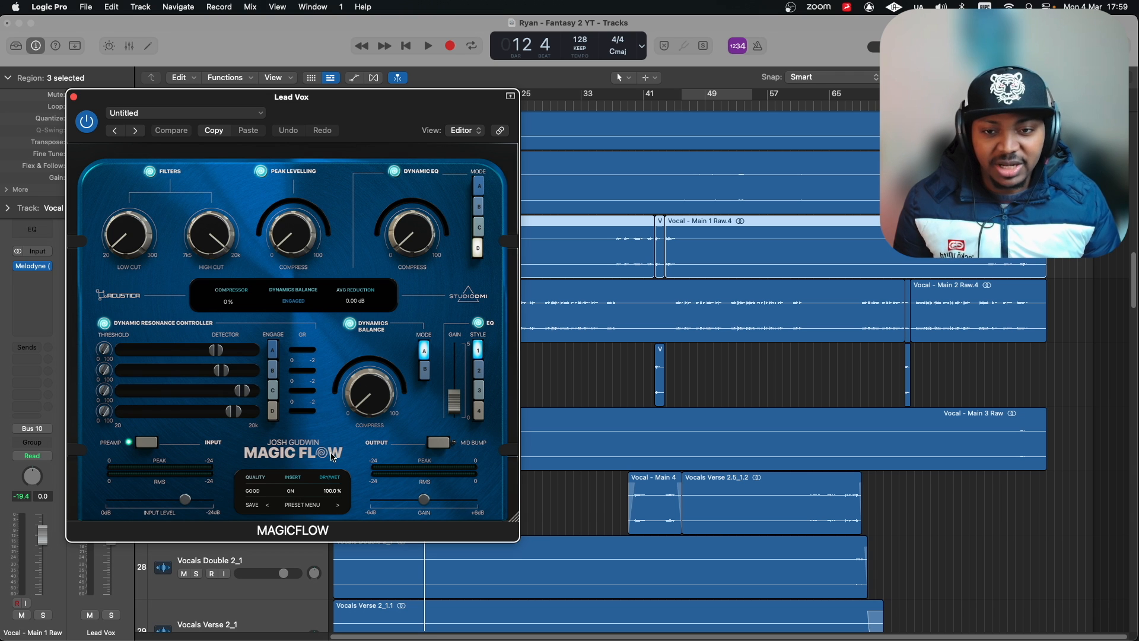
drag(361, 107, 447, 119)
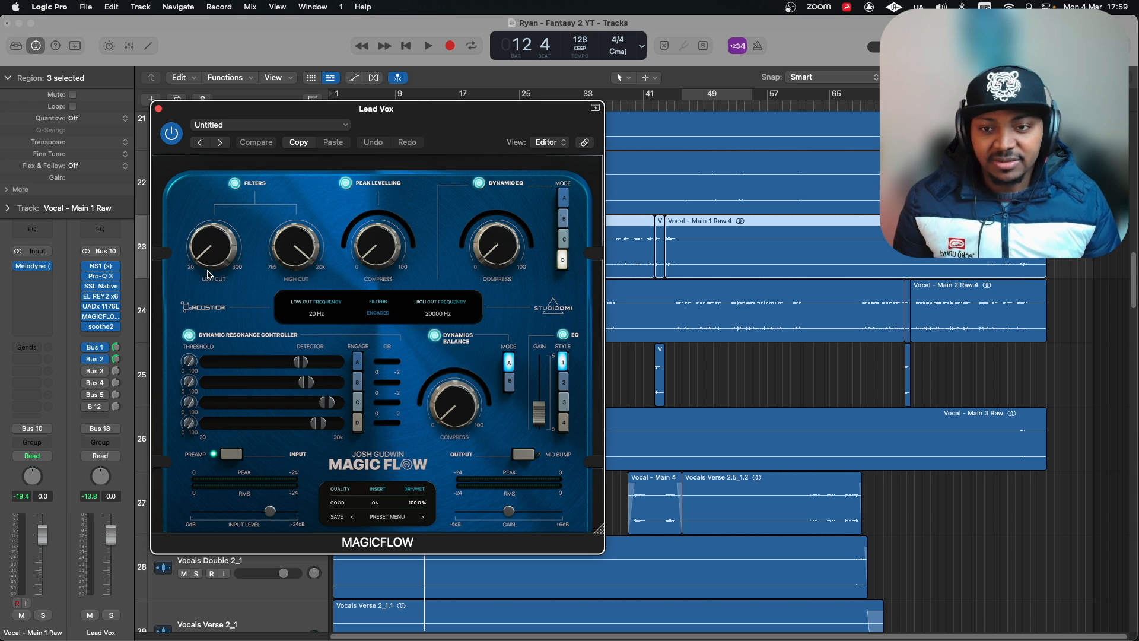
Try the Low Cut, High Cut, Peak Levelling and Dynamic EQ knobs, leaving each at its original setting.
mouse_move(210, 264)
mouse_down()
mouse_move(214, 235)
mouse_move(214, 273)
mouse_up()
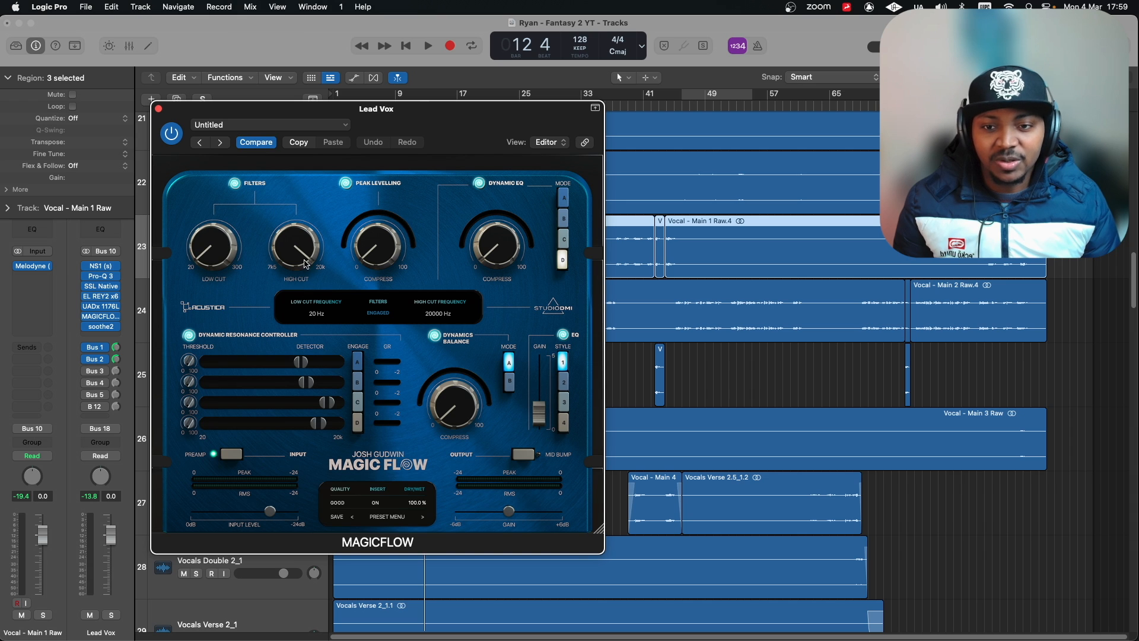
mouse_move(302, 247)
mouse_down()
mouse_move(303, 264)
mouse_move(303, 240)
mouse_up()
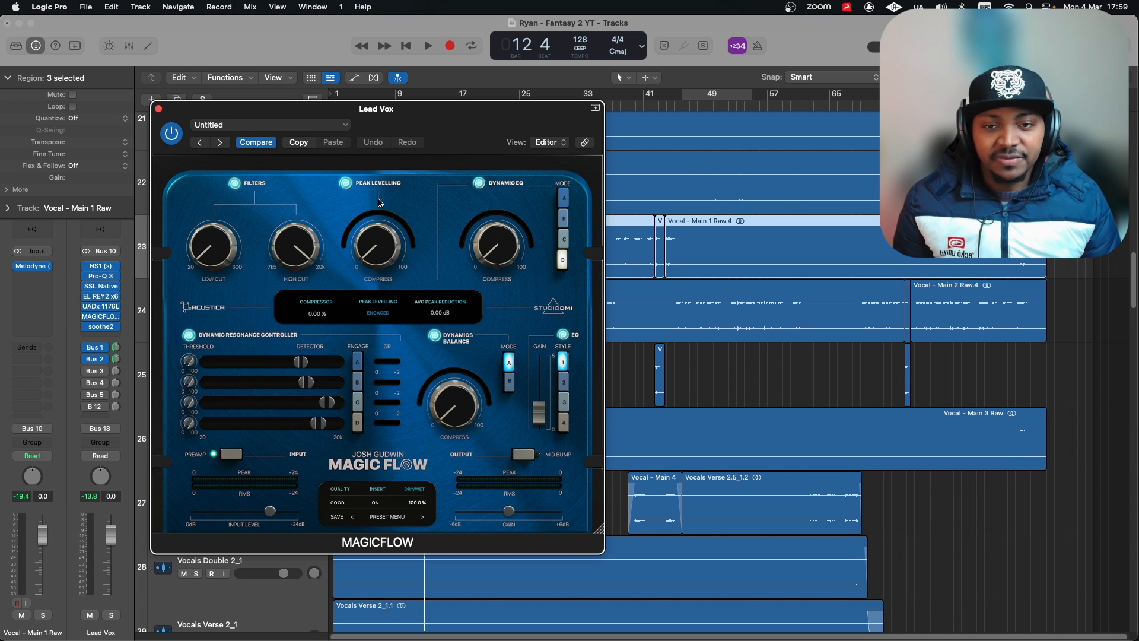
drag(377, 255, 373, 283)
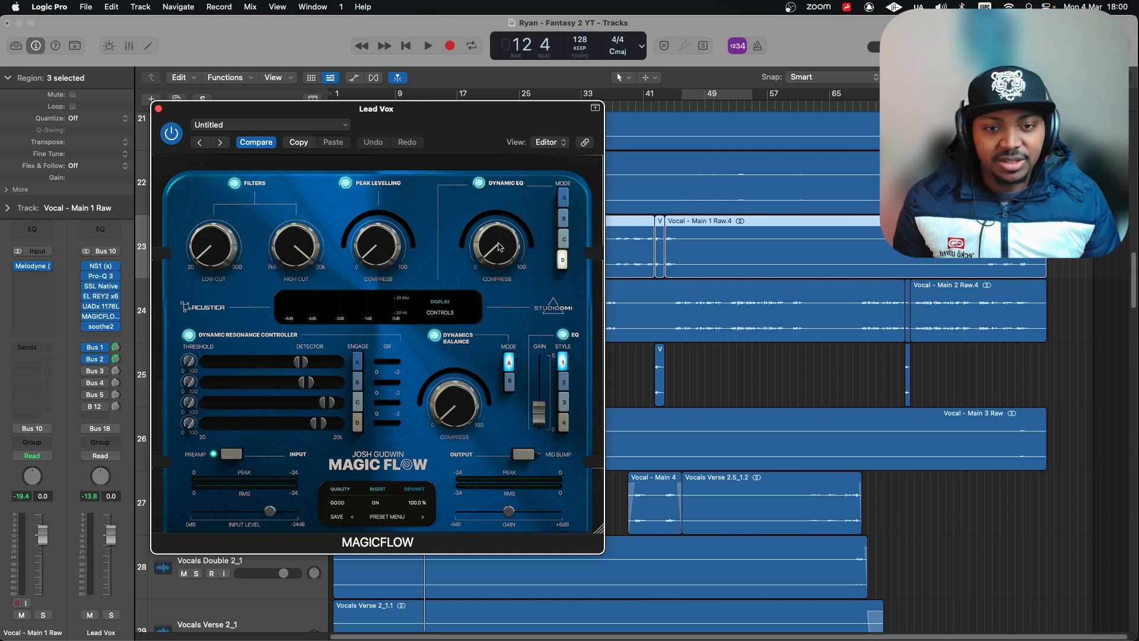
drag(502, 246, 529, 279)
Cycle through Dynamic EQ modes A to D and set the mode to A.
click(564, 197)
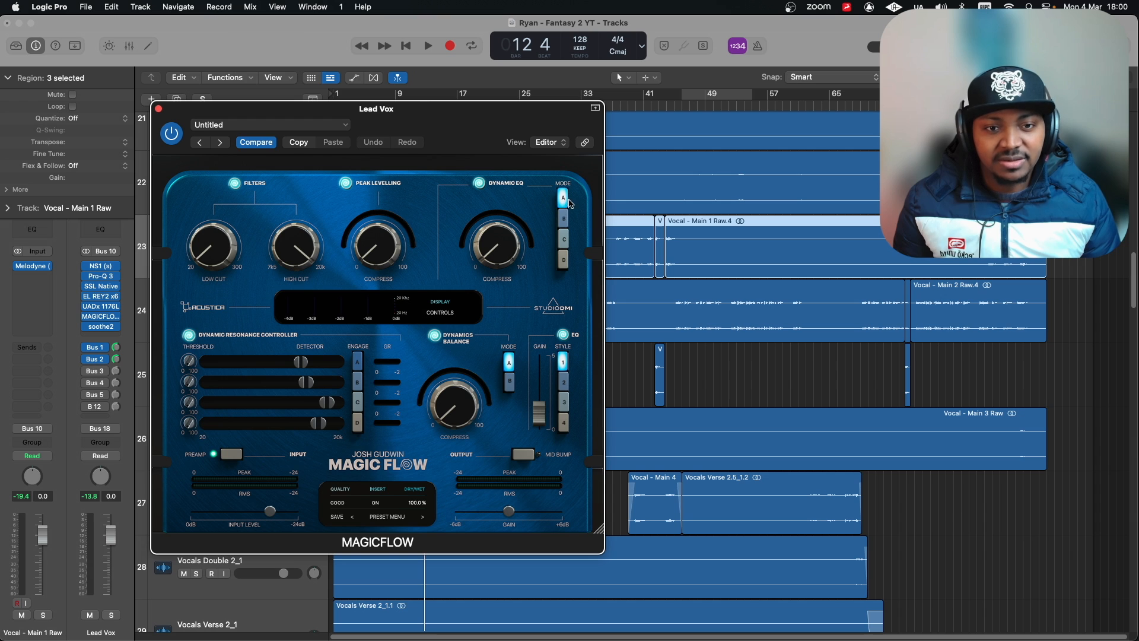
click(564, 218)
click(564, 239)
click(563, 259)
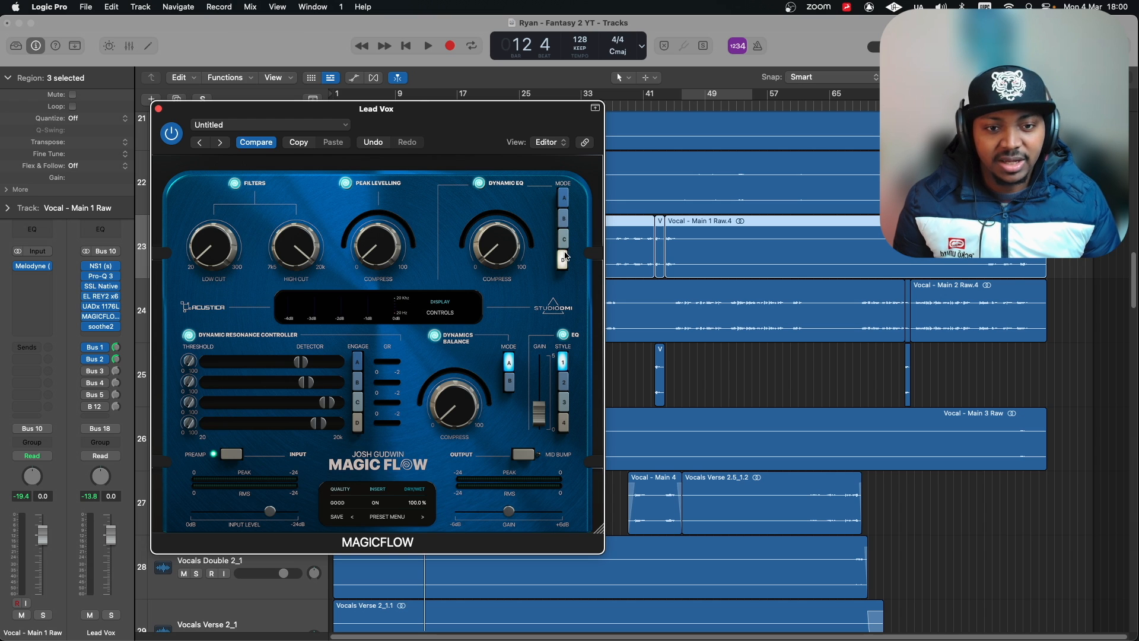
click(564, 199)
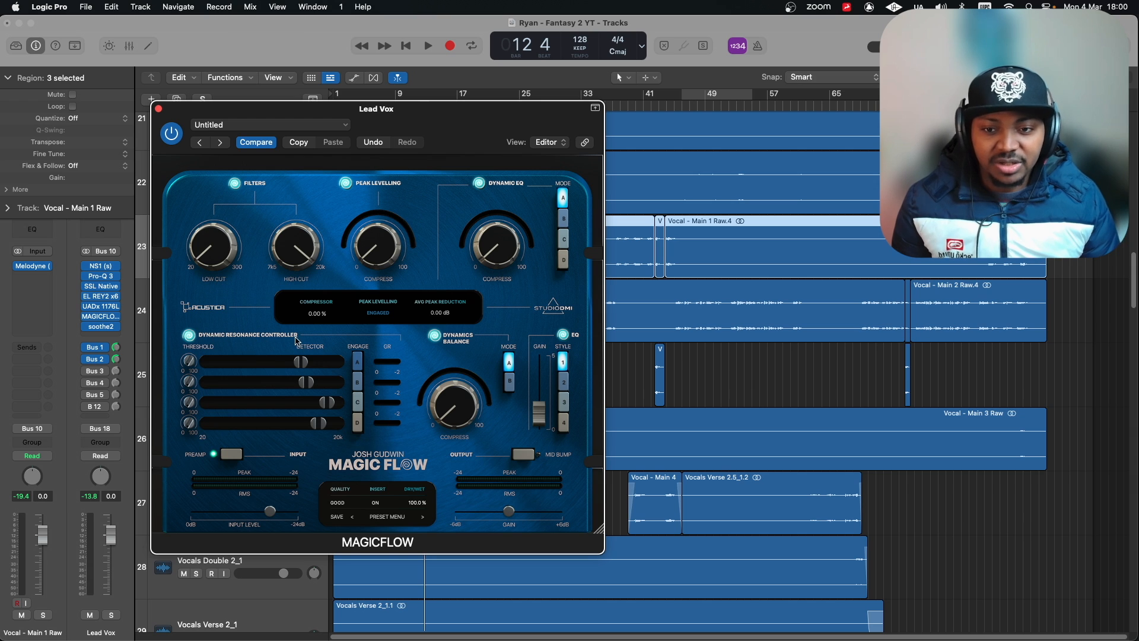
Inspect the Dynamic Resonance Controller bands and compare them with the Lead Vox channel's soothe2 plug-in, closing soothe2 when done.
mouse_move(202, 338)
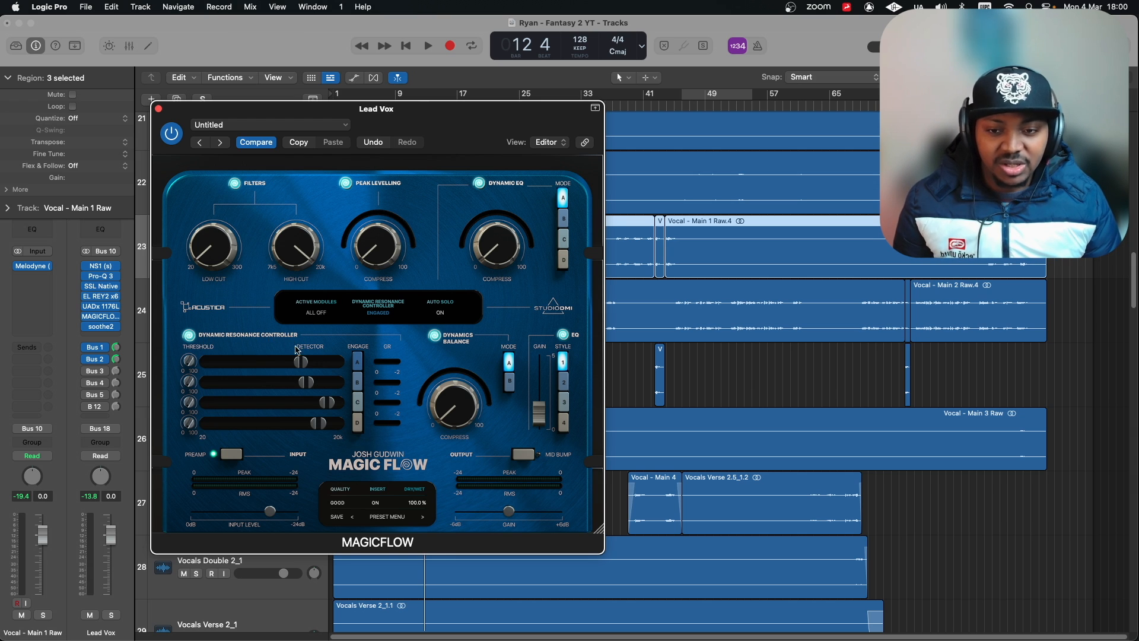
mouse_move(303, 408)
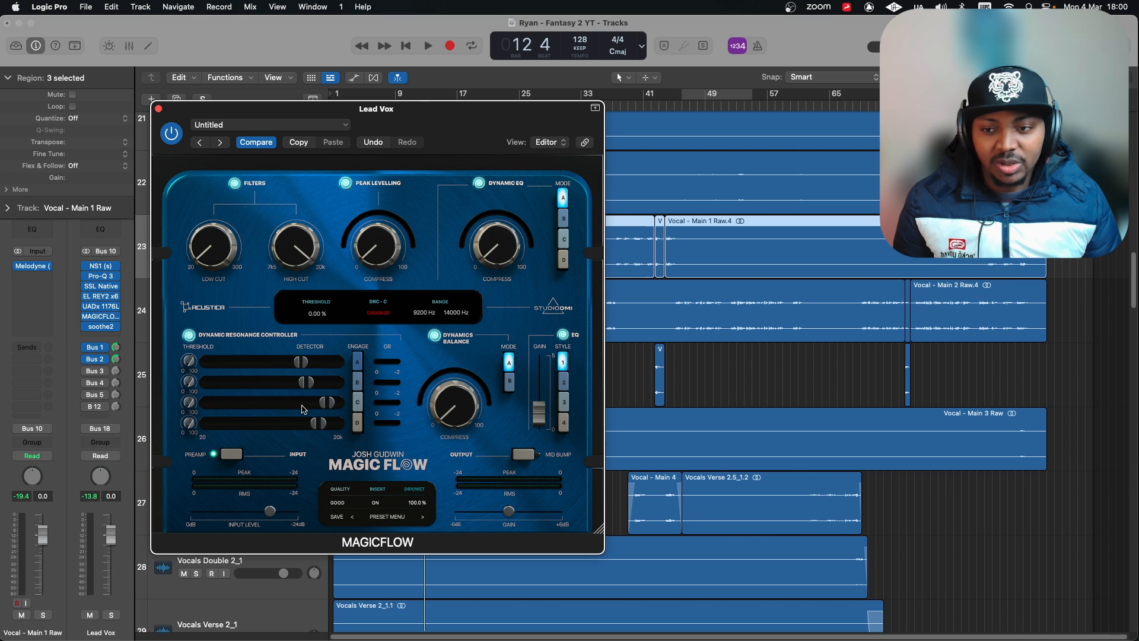
click(102, 327)
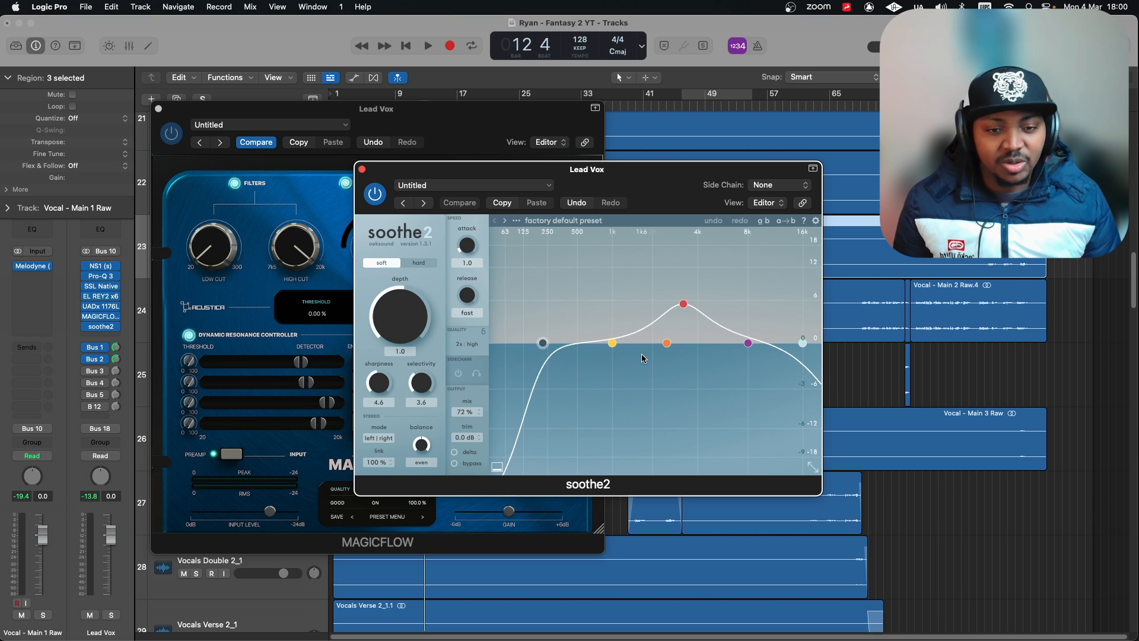
click(362, 169)
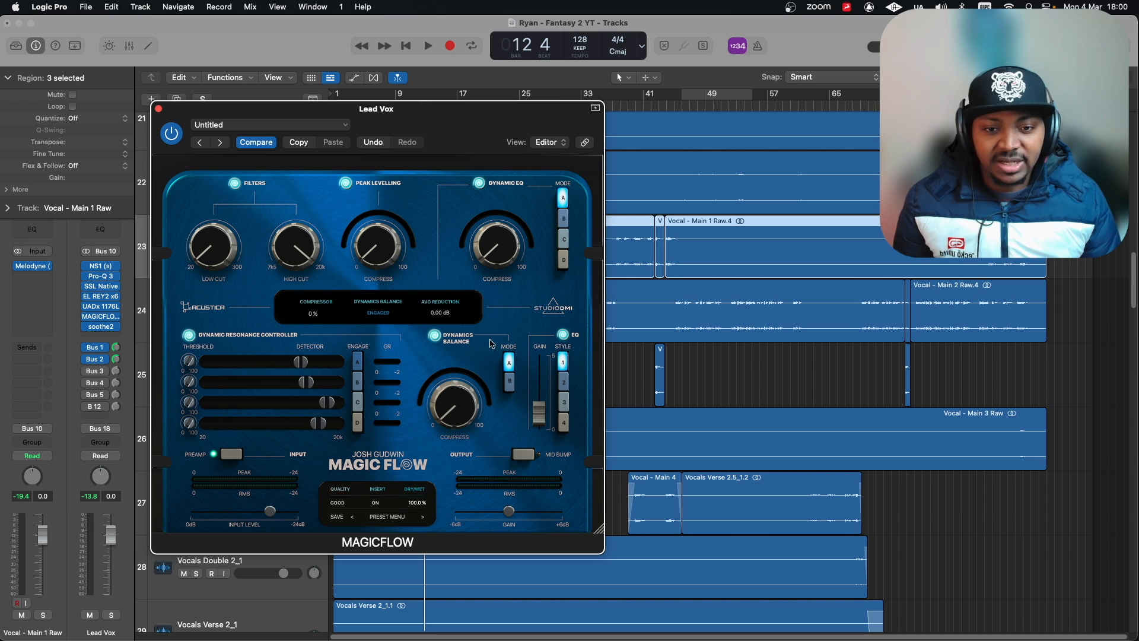
Try the Dynamics Balance knob and EQ styles 2, 3 and 4, and return the EQ to style 1.
mouse_move(462, 420)
mouse_down()
mouse_move(461, 387)
mouse_move(462, 420)
mouse_up()
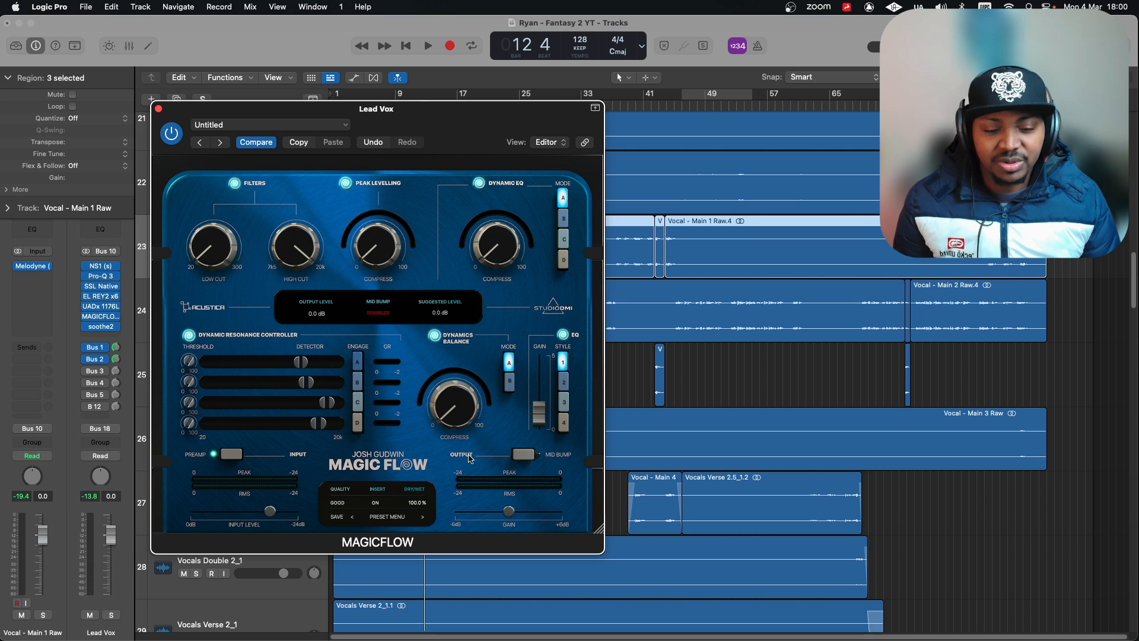
click(564, 382)
click(564, 403)
click(564, 422)
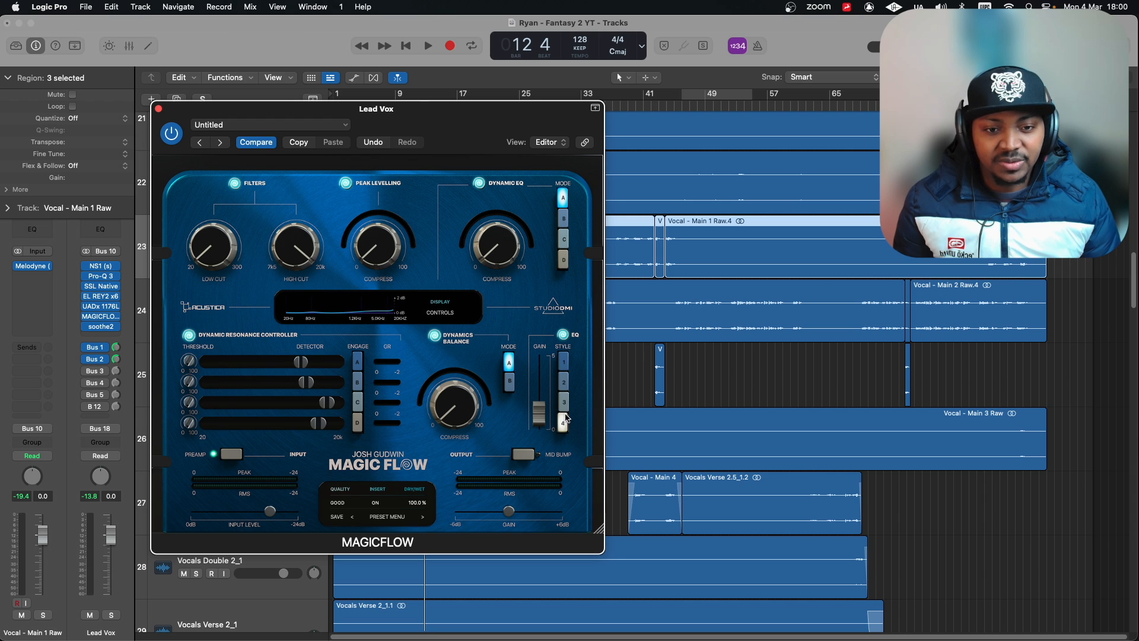
click(567, 364)
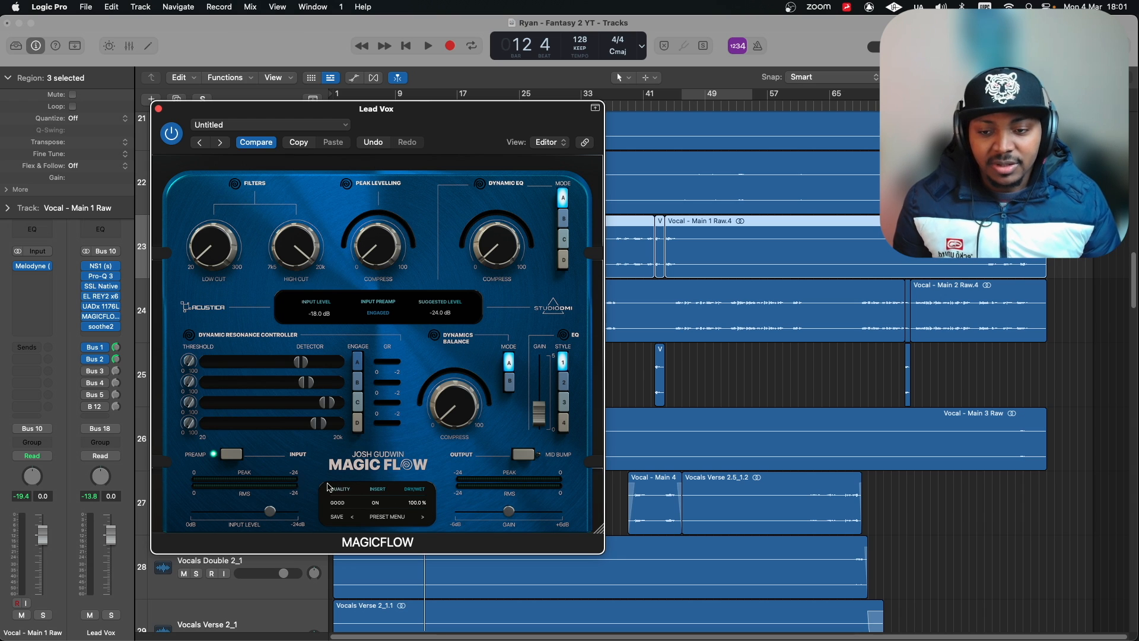
Switch the MAGICFLOW input preamp off and back on.
click(233, 455)
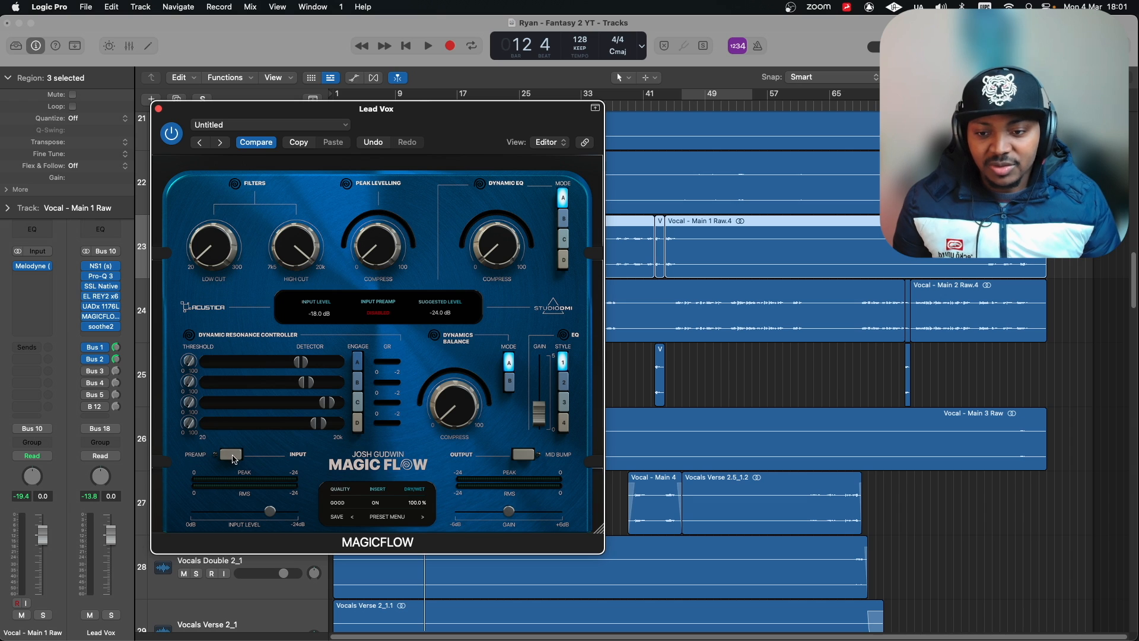
click(232, 455)
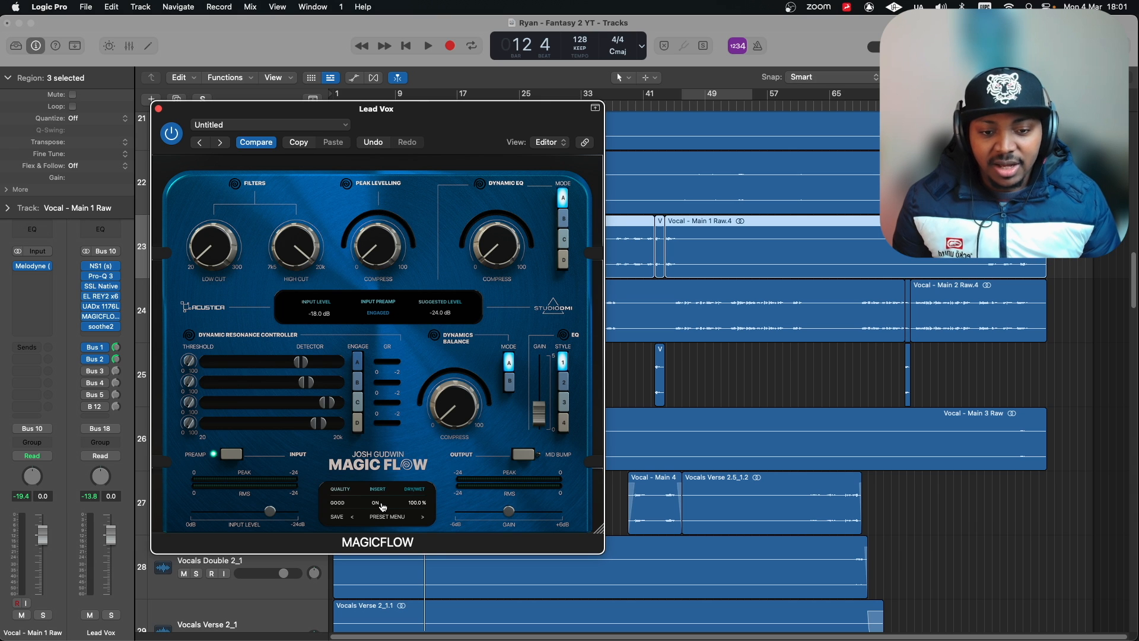
Move the MAGICFLOW window off the ruler, set the playhead to bar 6, solo the Lead Vox channel, and start playback.
drag(242, 114, 478, 168)
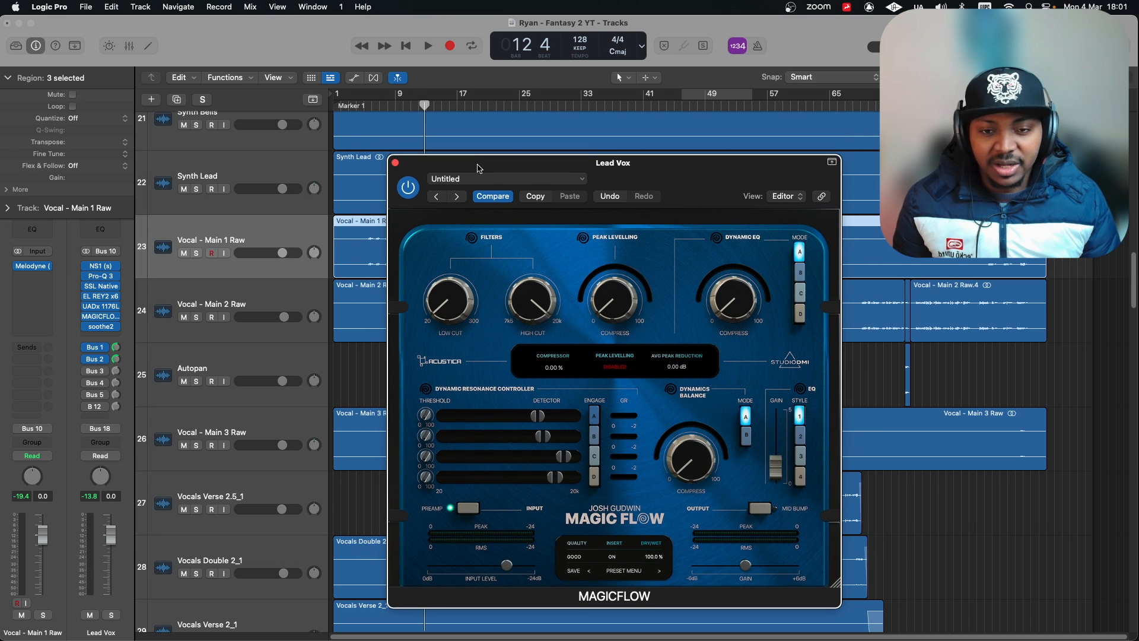
click(373, 102)
click(373, 103)
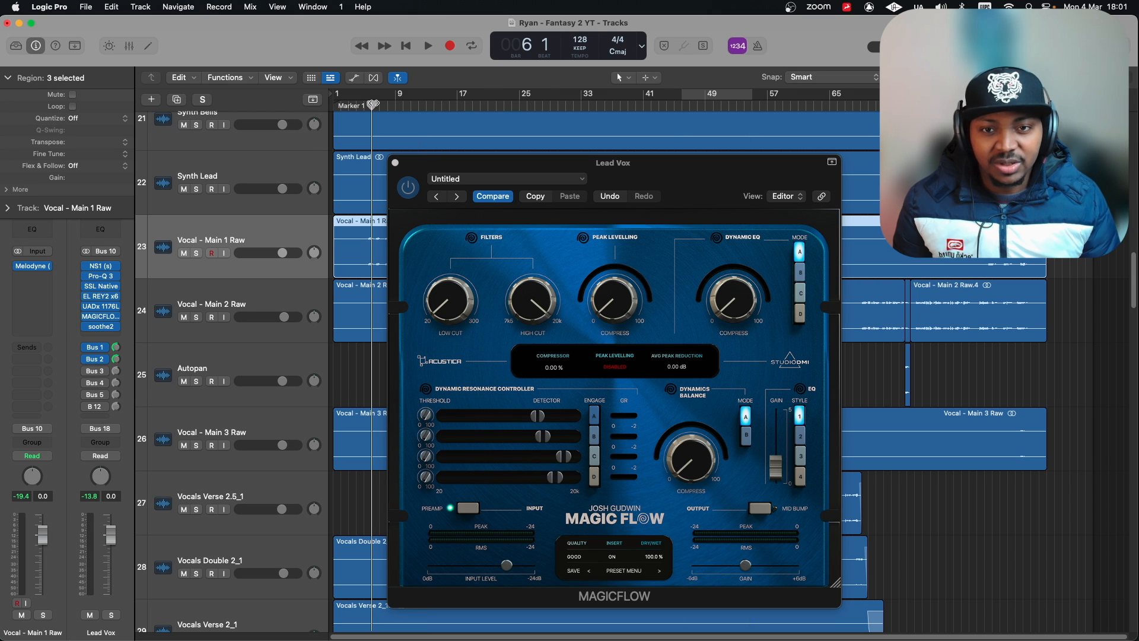
click(112, 615)
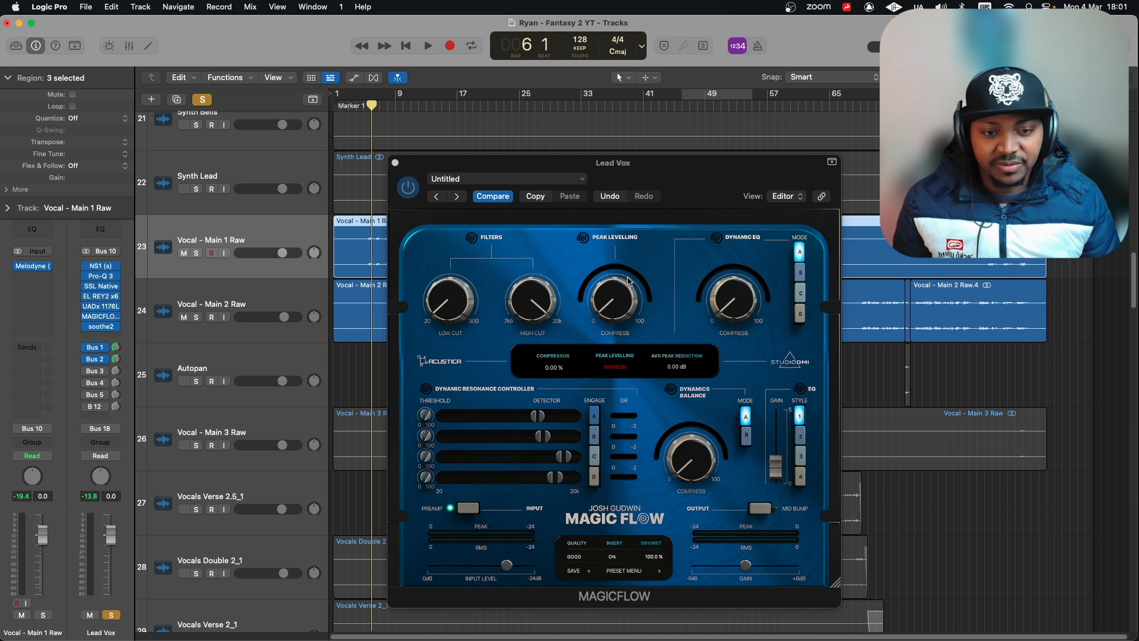
drag(597, 166, 583, 136)
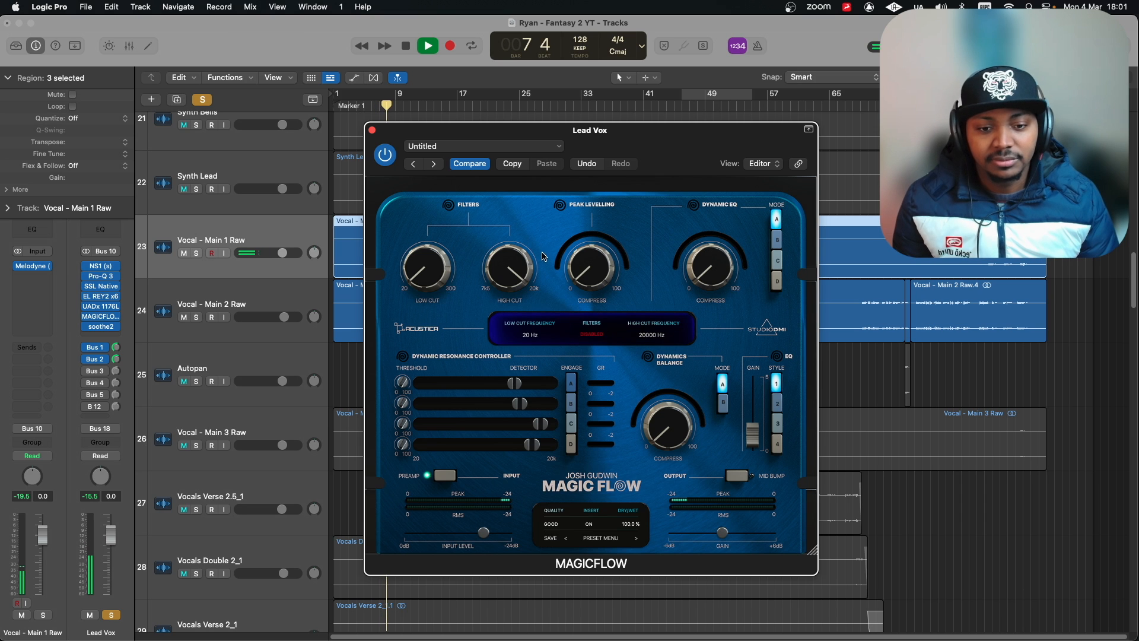
Audition the vocals with MAGICFLOW bypassed and active by switching it off and on twice, and stop playback with it active.
click(387, 159)
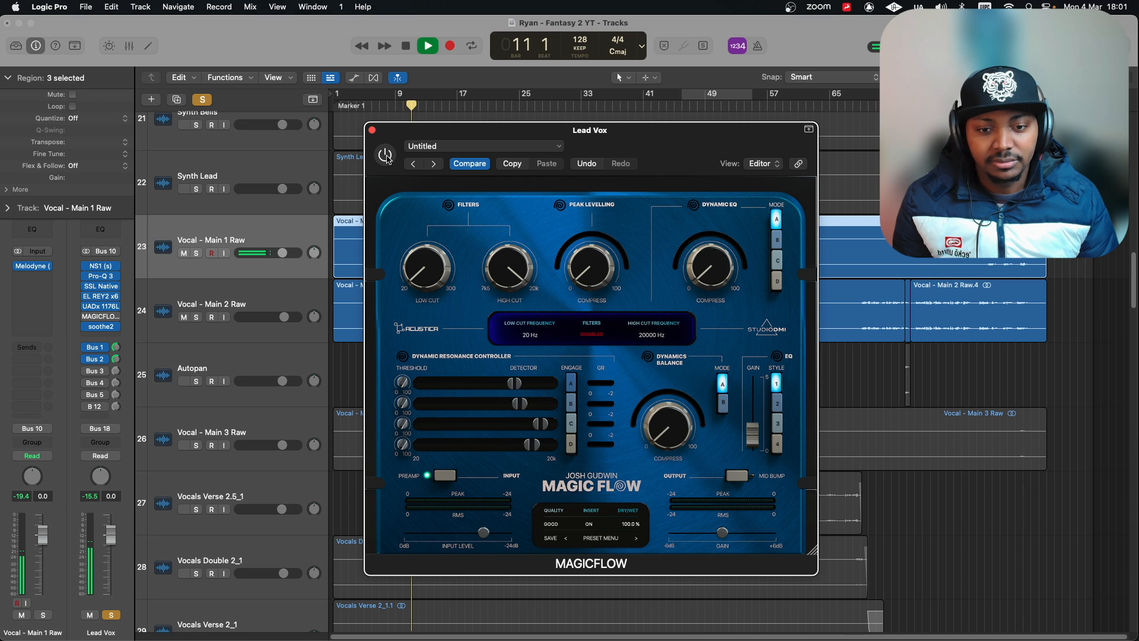
click(386, 156)
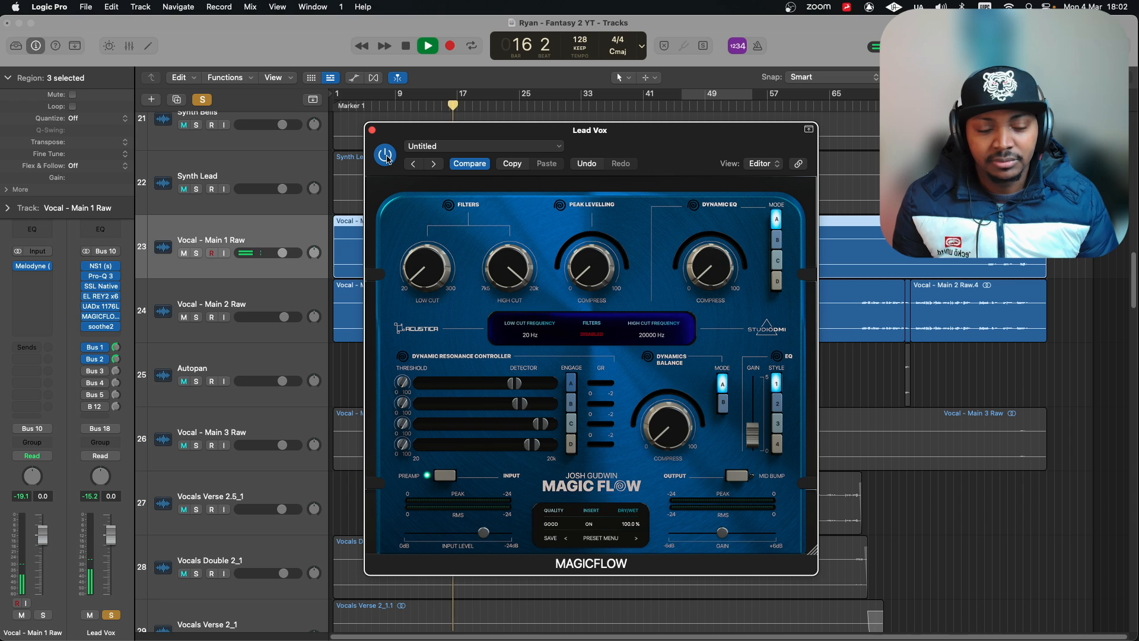
click(386, 155)
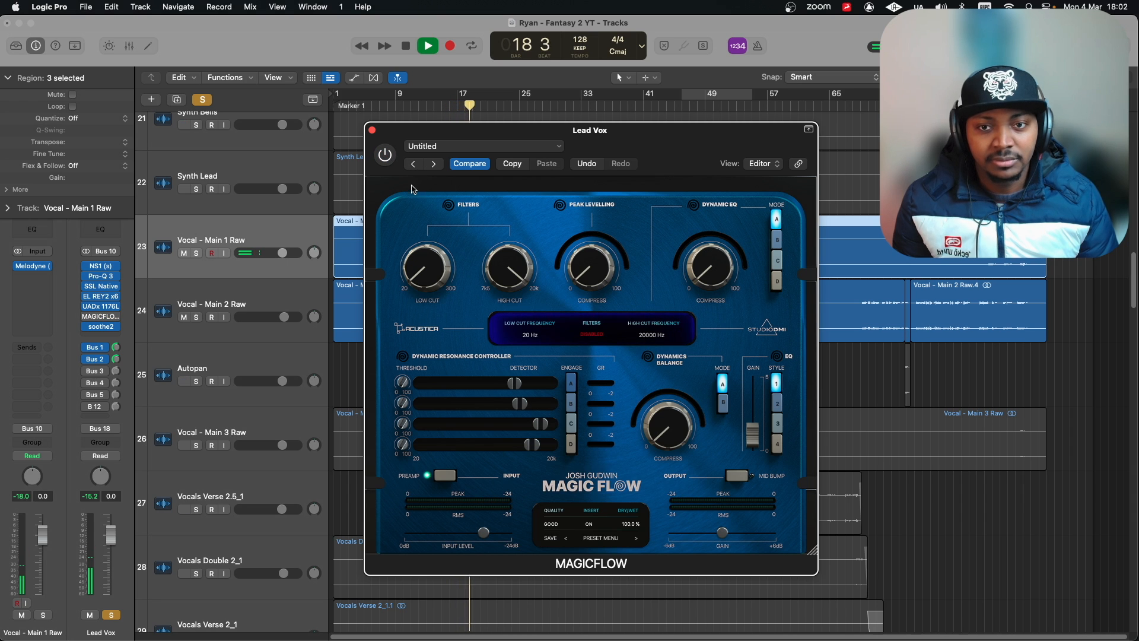
click(387, 157)
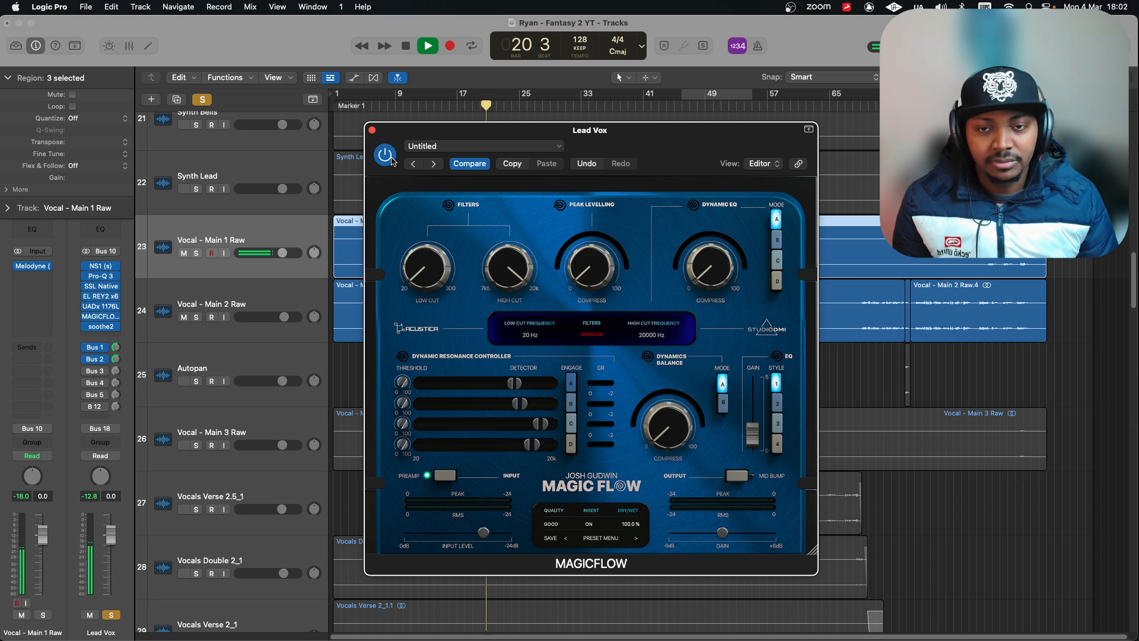
key(space)
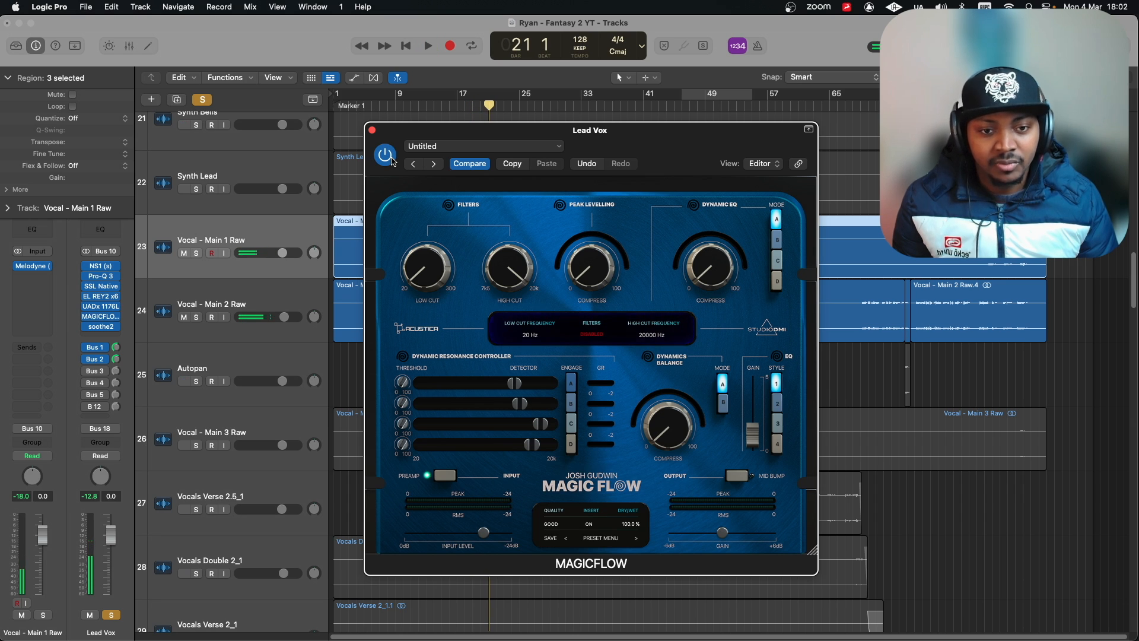
Audition the vocals with MAGICFLOW's Insert option set to OFF and back to ON, and stop playback.
click(606, 526)
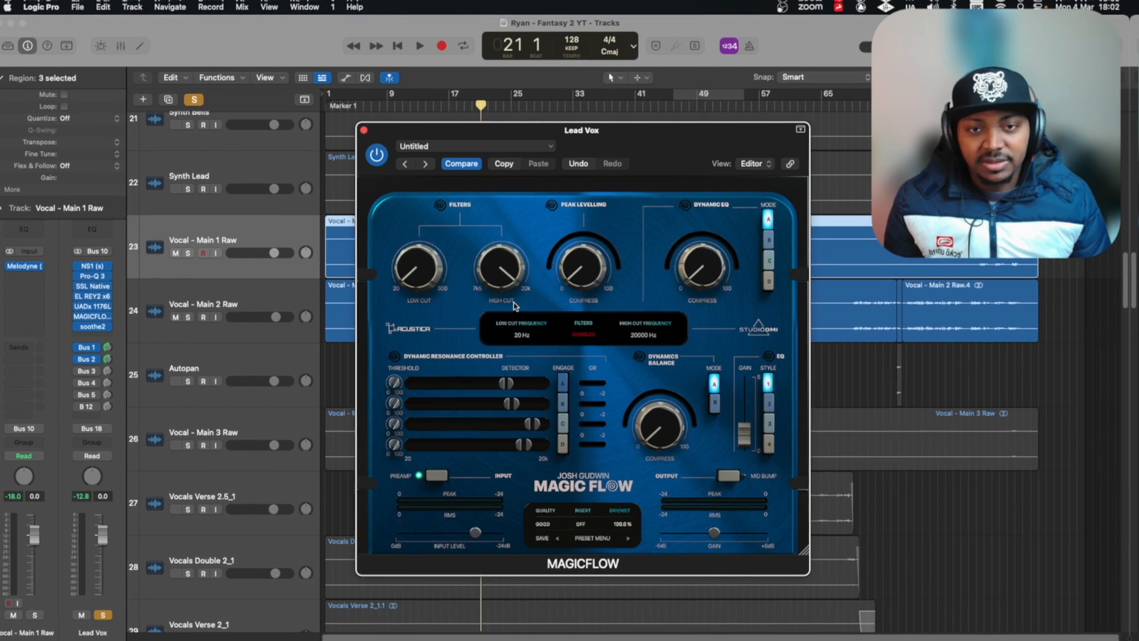
mouse_move(522, 306)
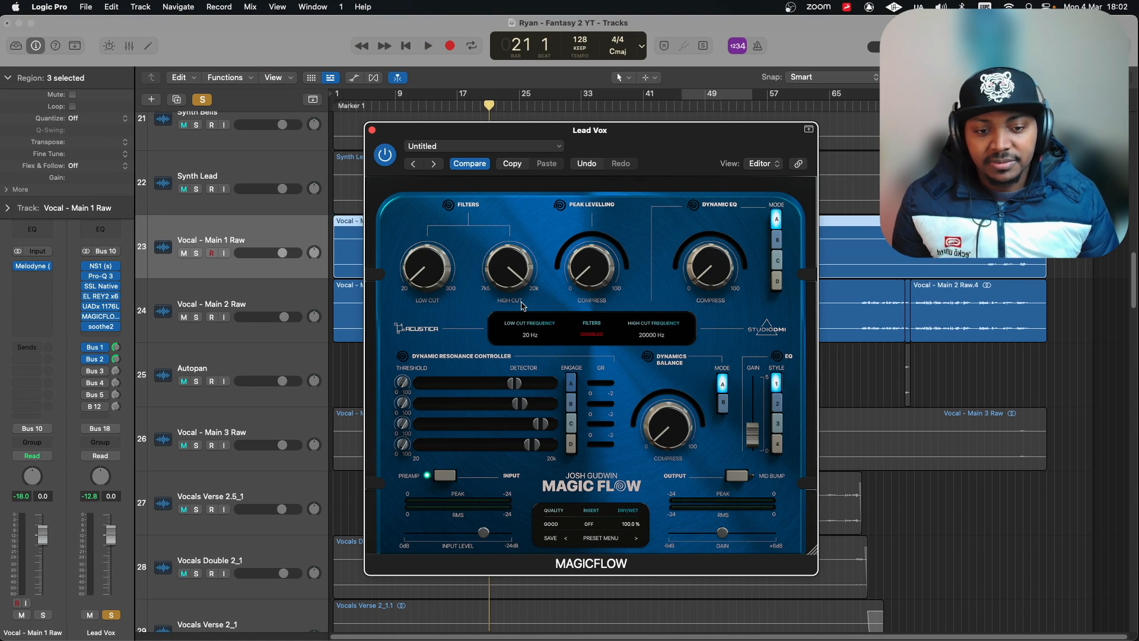
key(space)
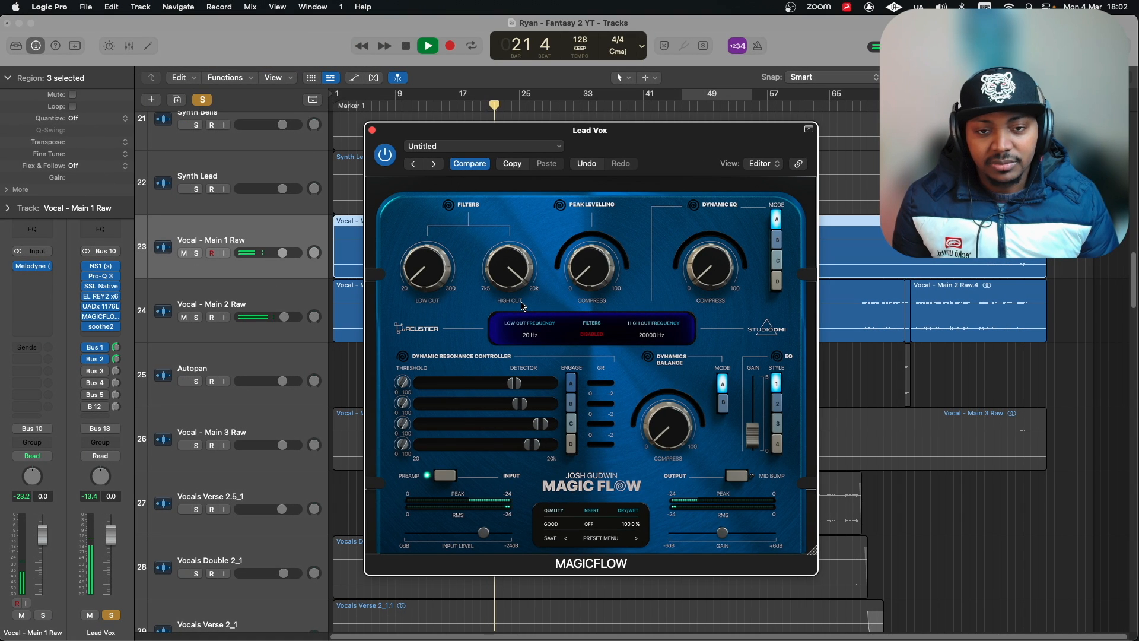
click(586, 526)
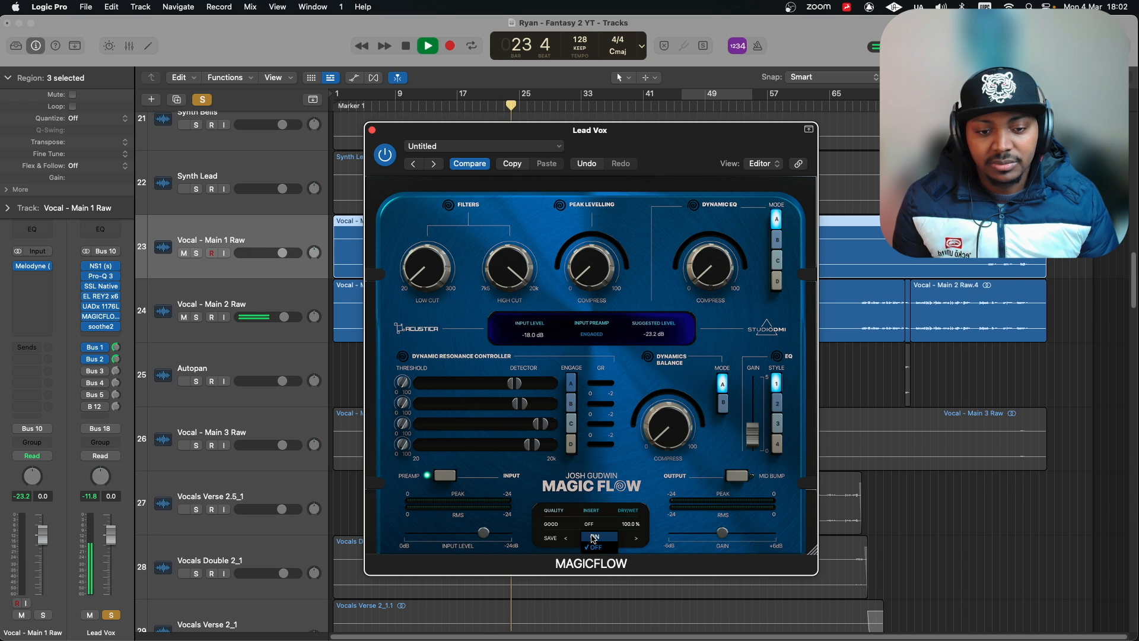
click(593, 537)
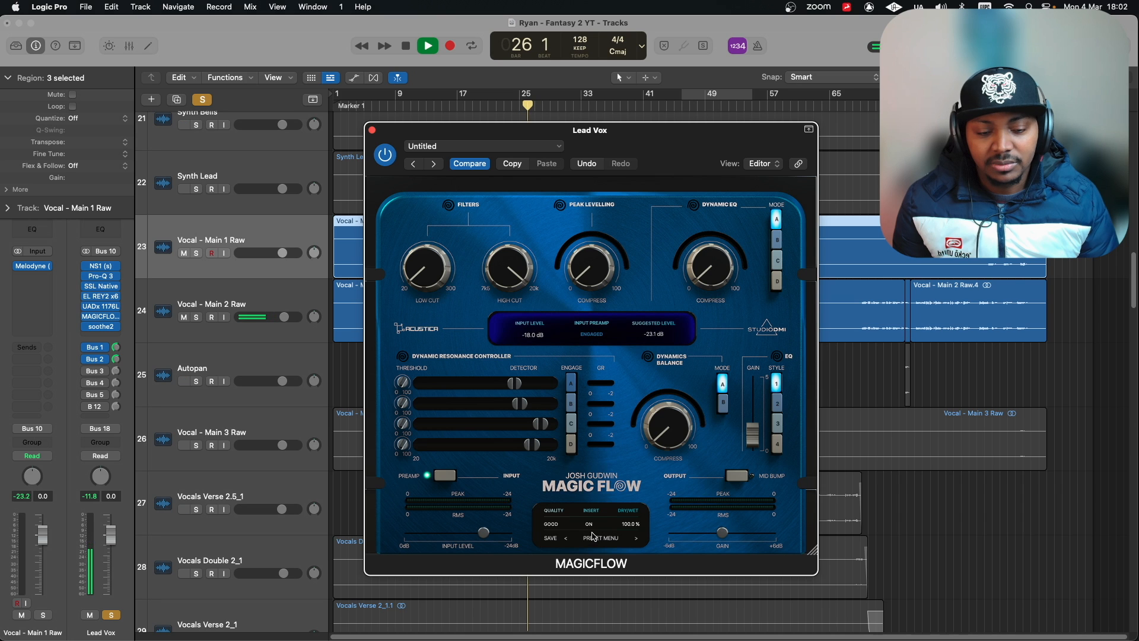
key(space)
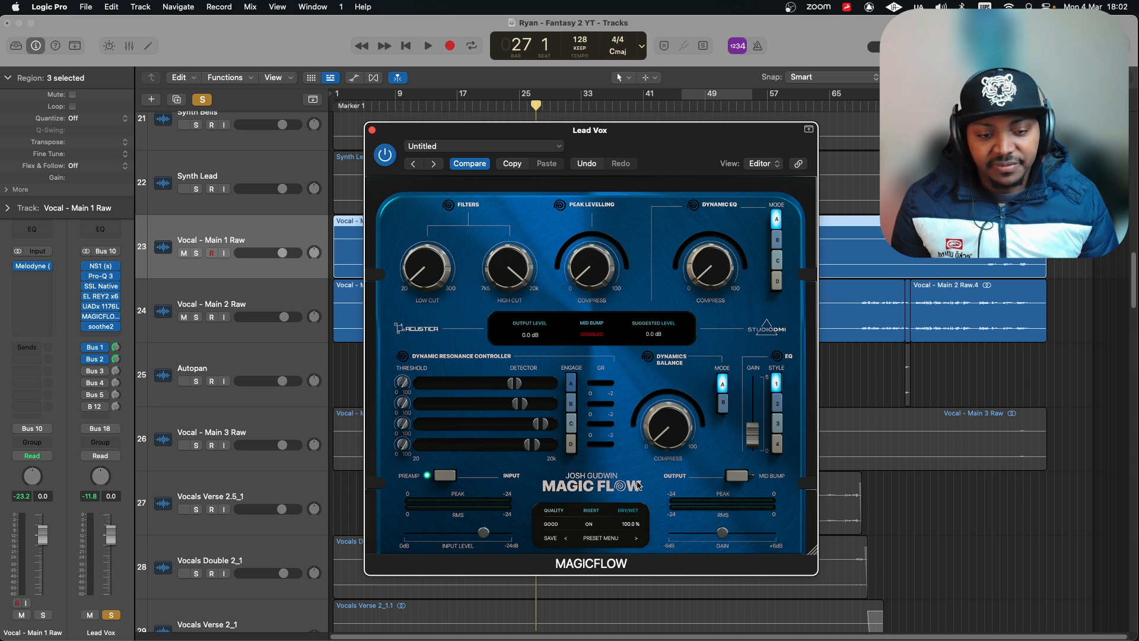
Close the MAGICFLOW window and turn off the solo on the Lead Vox channel.
drag(638, 549, 642, 477)
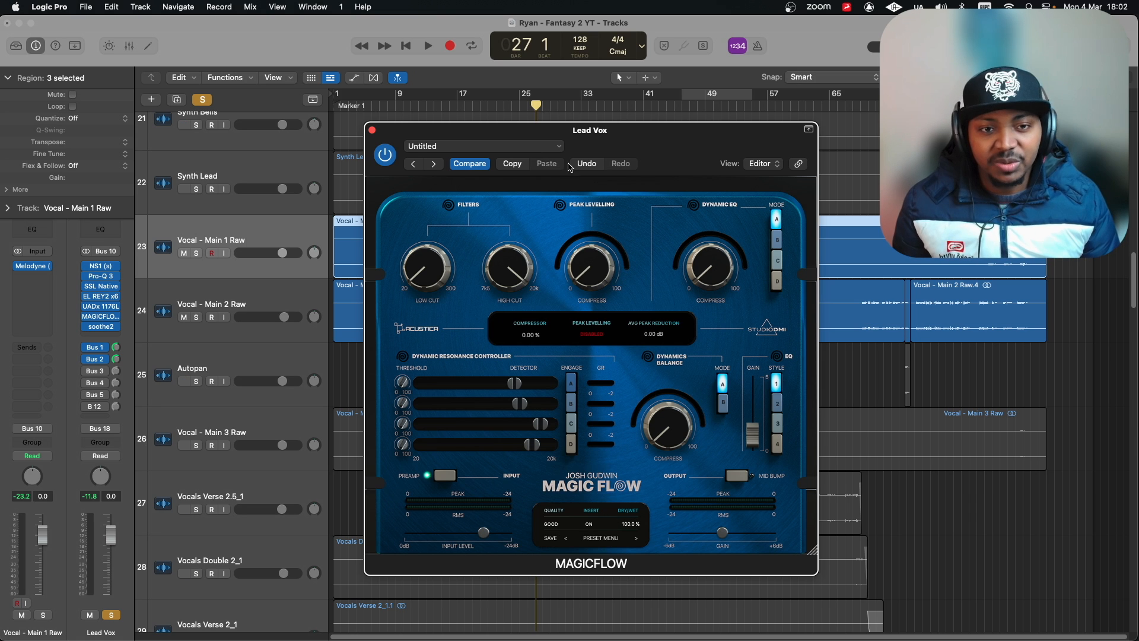
mouse_move(588, 142)
mouse_down()
mouse_move(555, 138)
mouse_move(566, 138)
mouse_up()
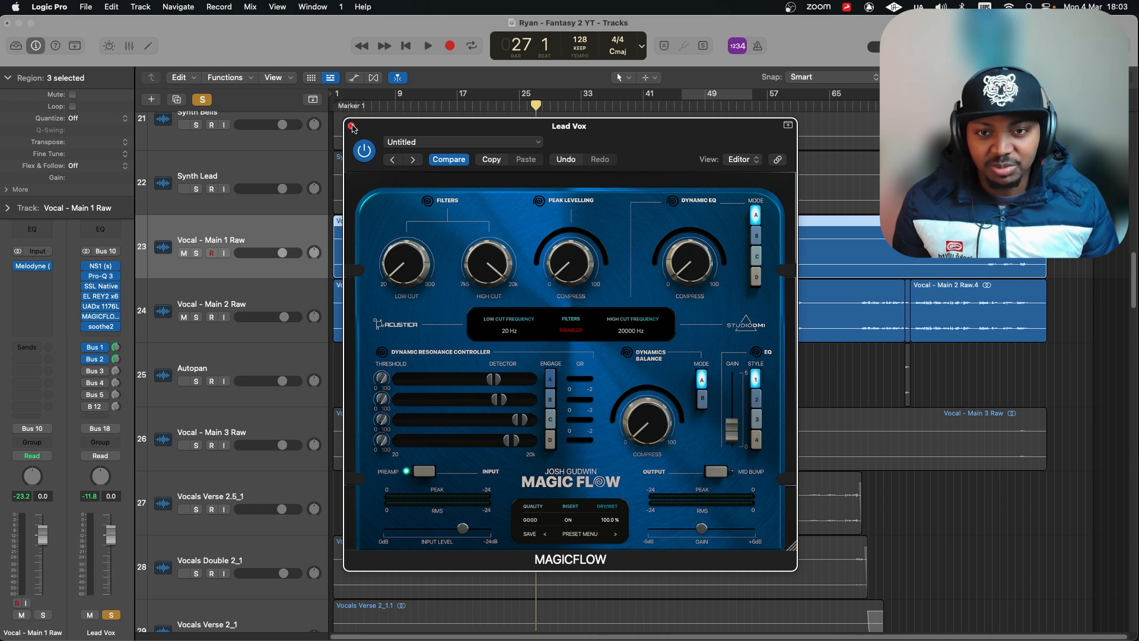
click(351, 126)
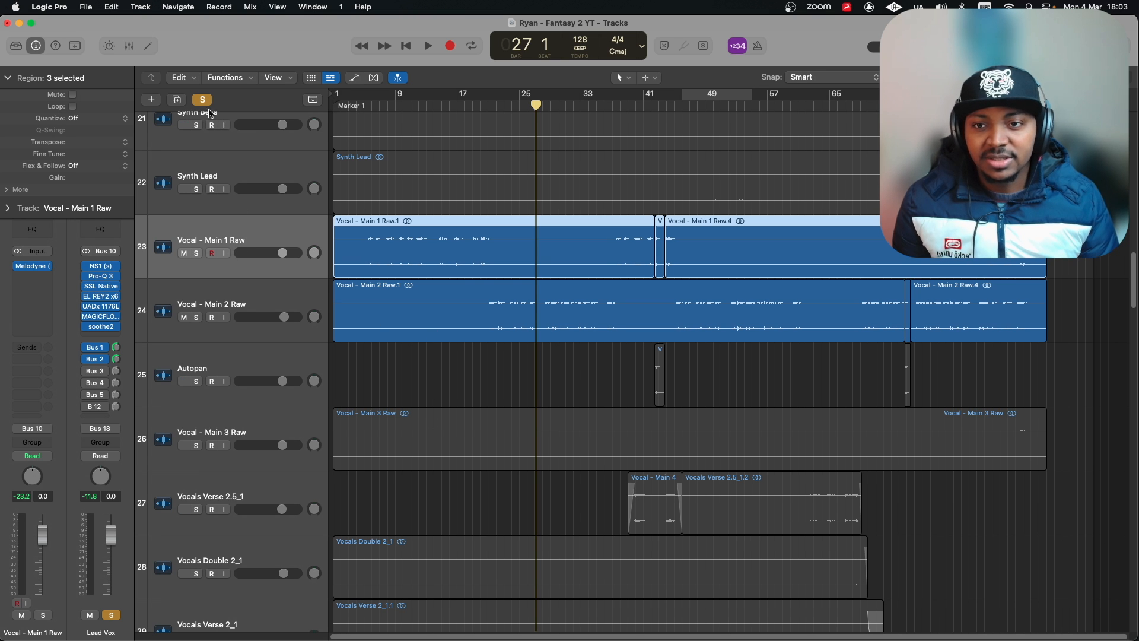
scroll(434, 301, down, 2)
Select the Option - Kick track and open the FROST x64 plug-in on the ALL DRUM channel.
scroll(435, 302, up, 6)
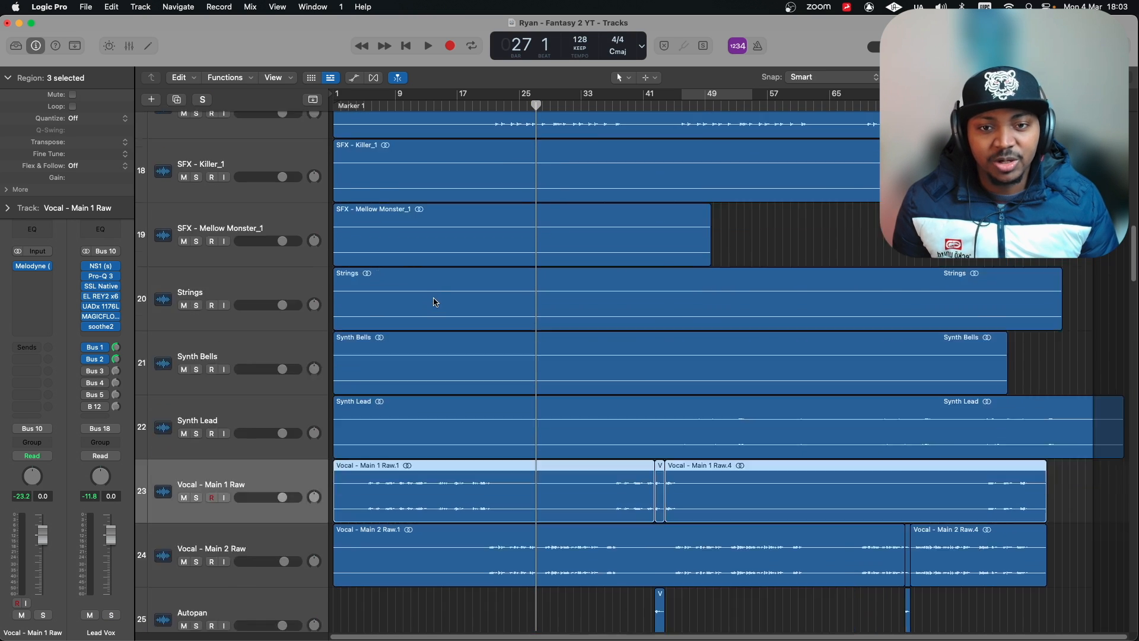
scroll(435, 303, up, 14)
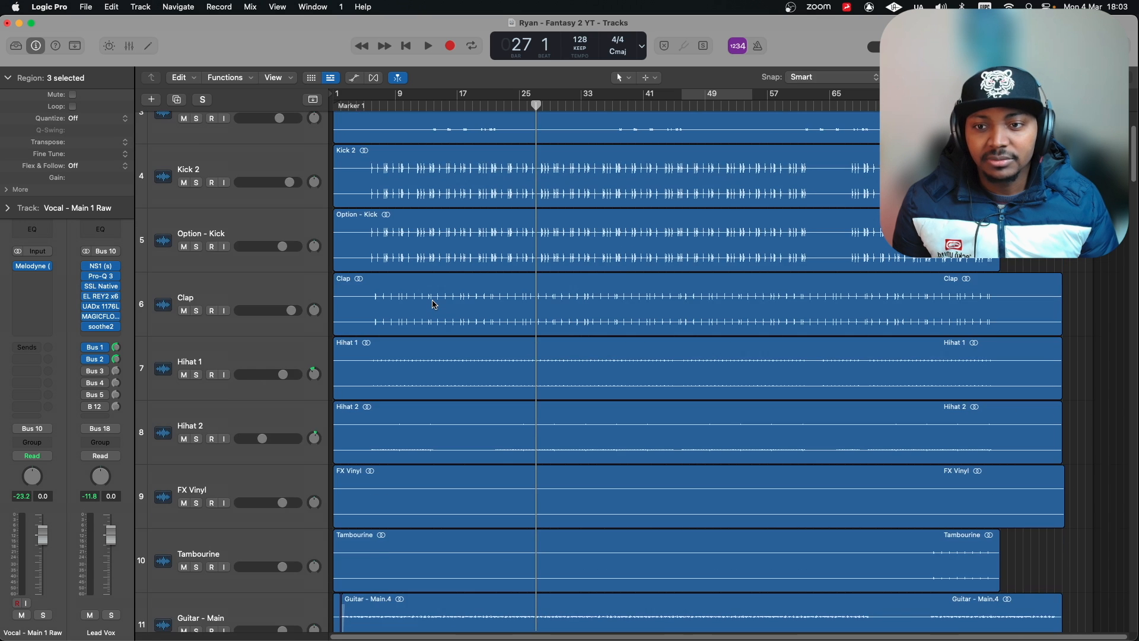
scroll(435, 305, up, 3)
click(238, 336)
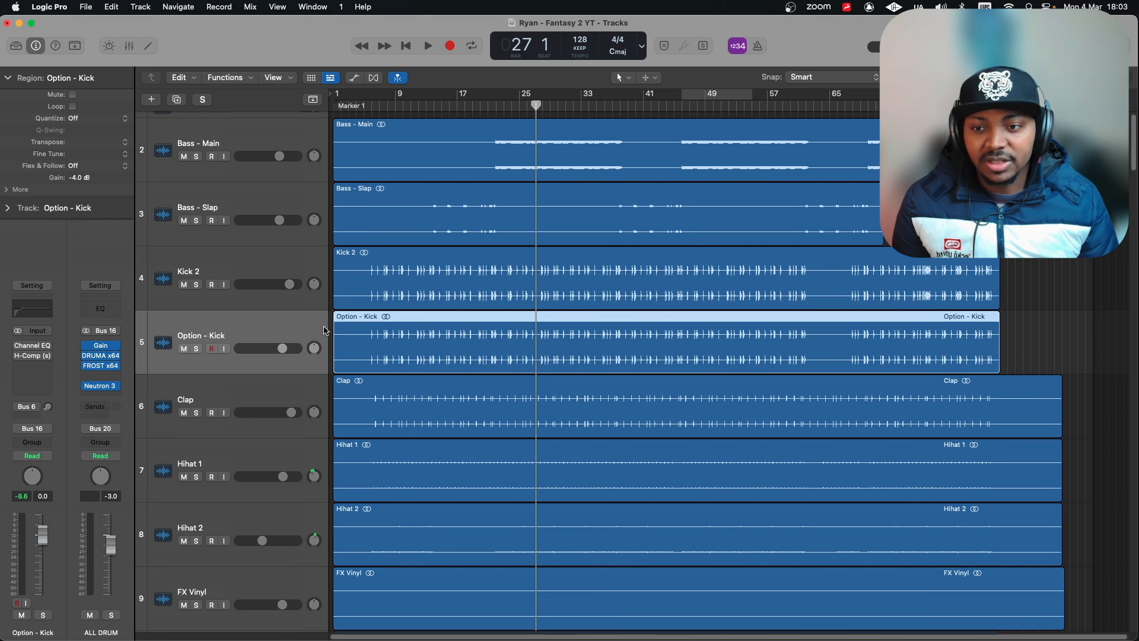
click(100, 366)
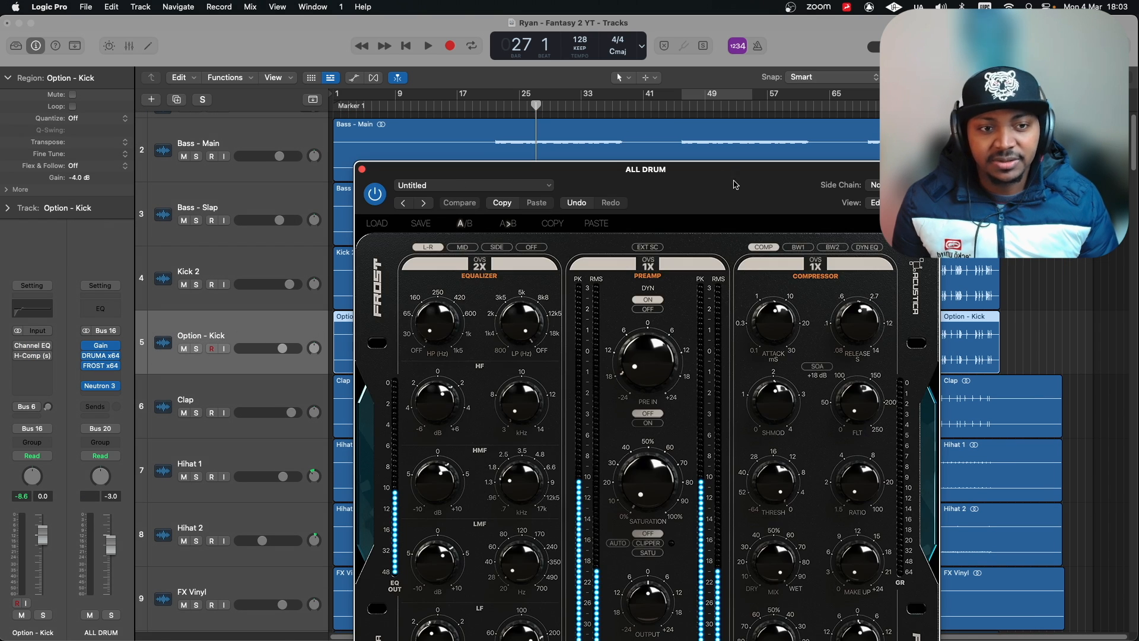
Move the FROST window fully into view, try the equalizer's high-pass knob, and close the window.
drag(734, 184, 526, 72)
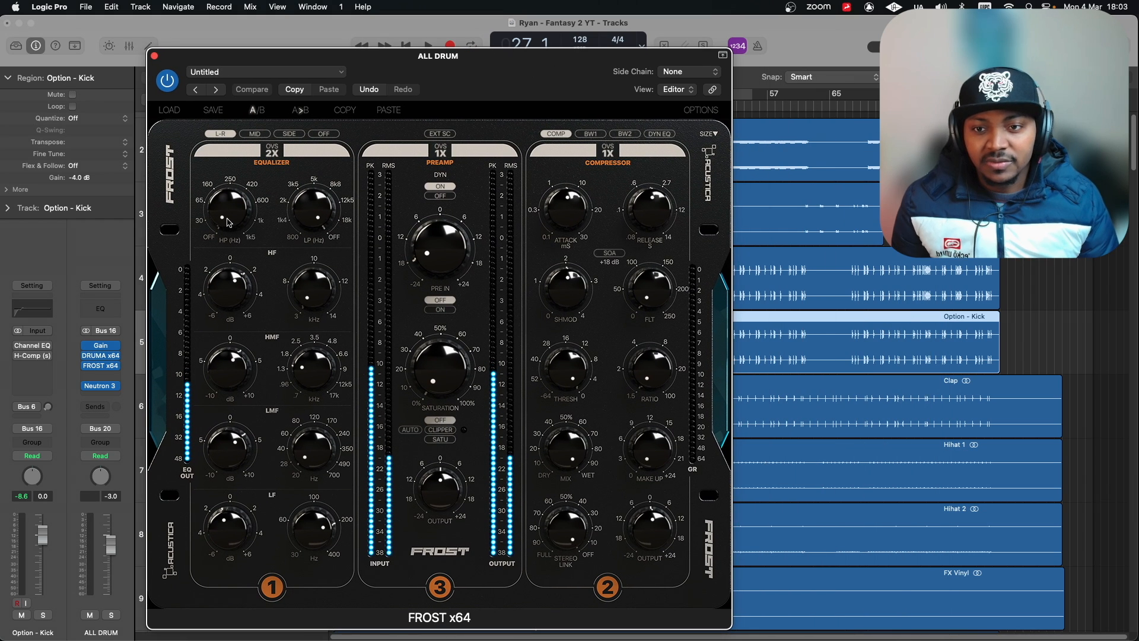
drag(232, 222, 228, 217)
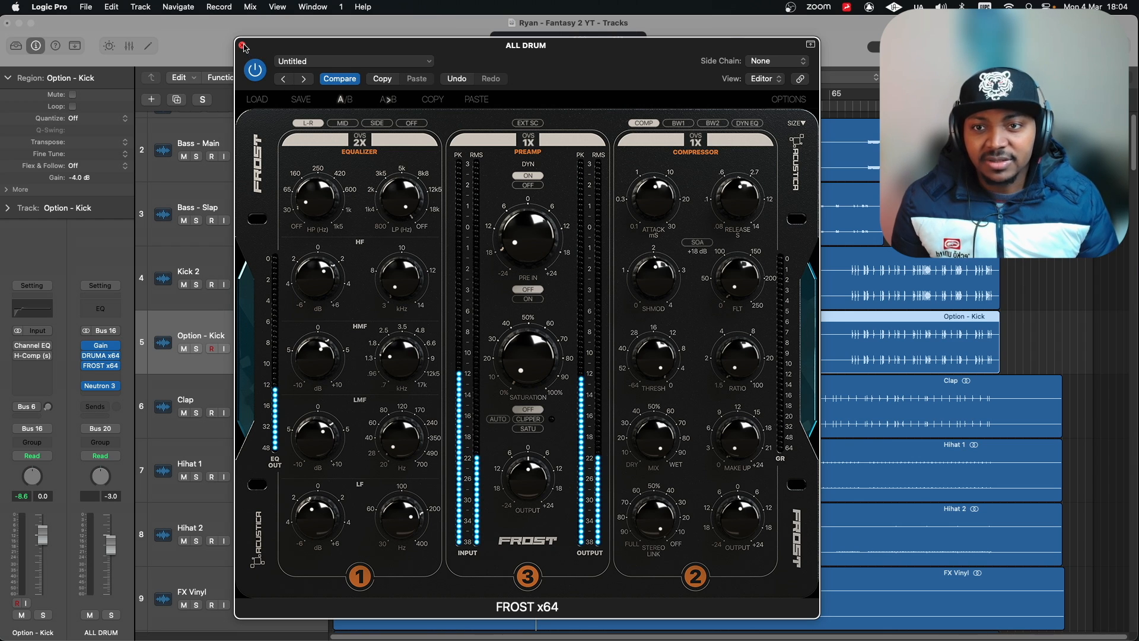
click(243, 46)
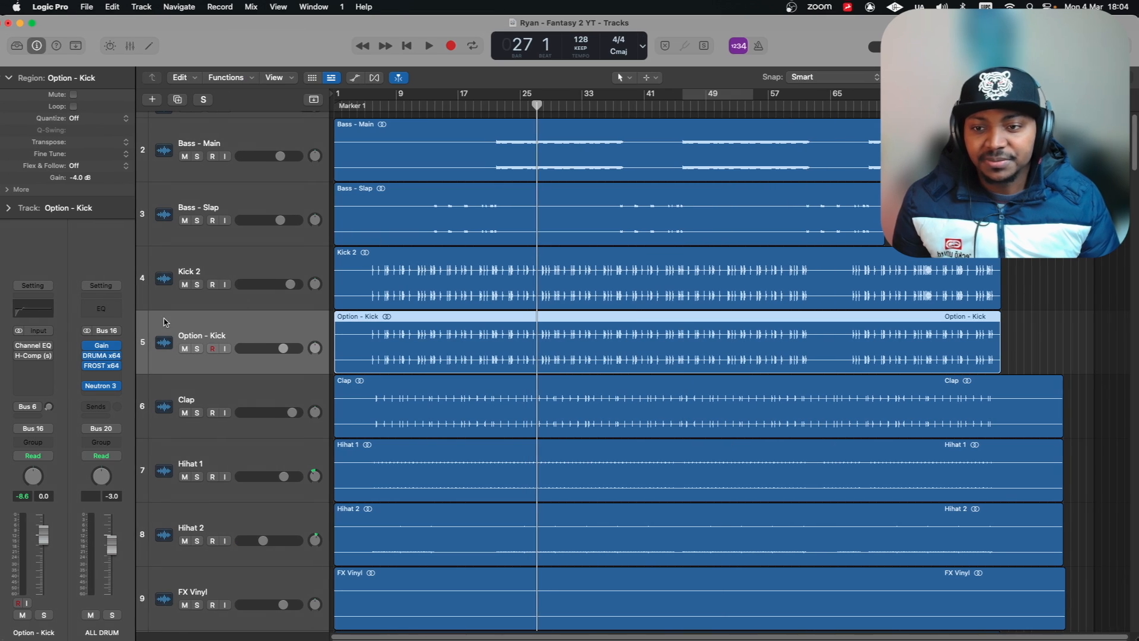
Solo the ALL DRUM channel, play from about bar 9 while toggling the FROST bypass, and stop playback with FROST active.
double_click(399, 99)
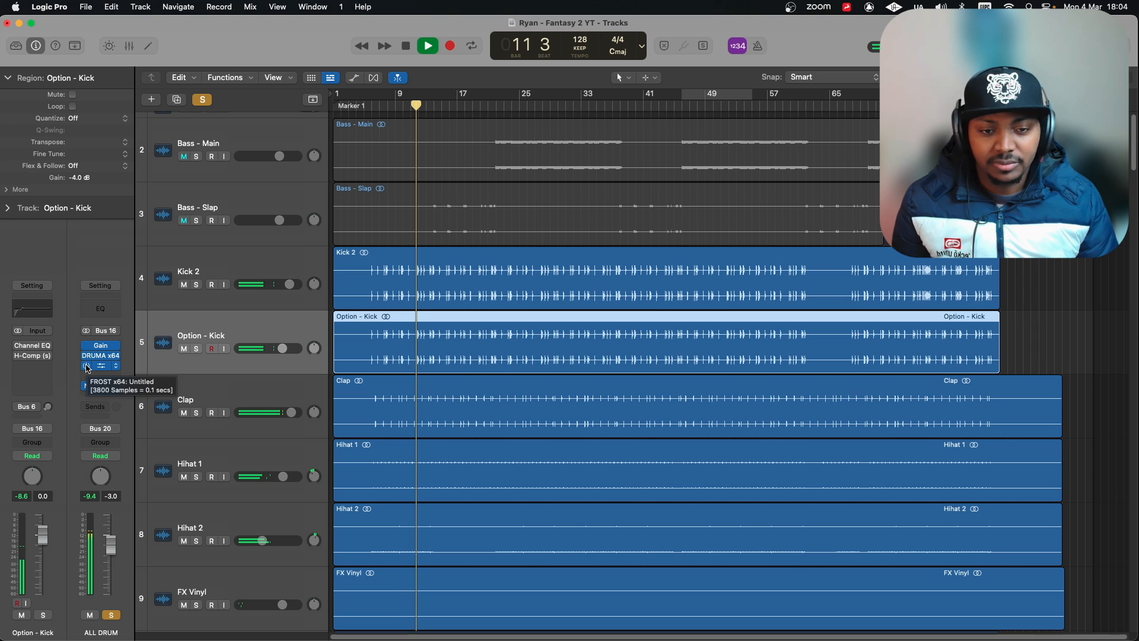
click(87, 368)
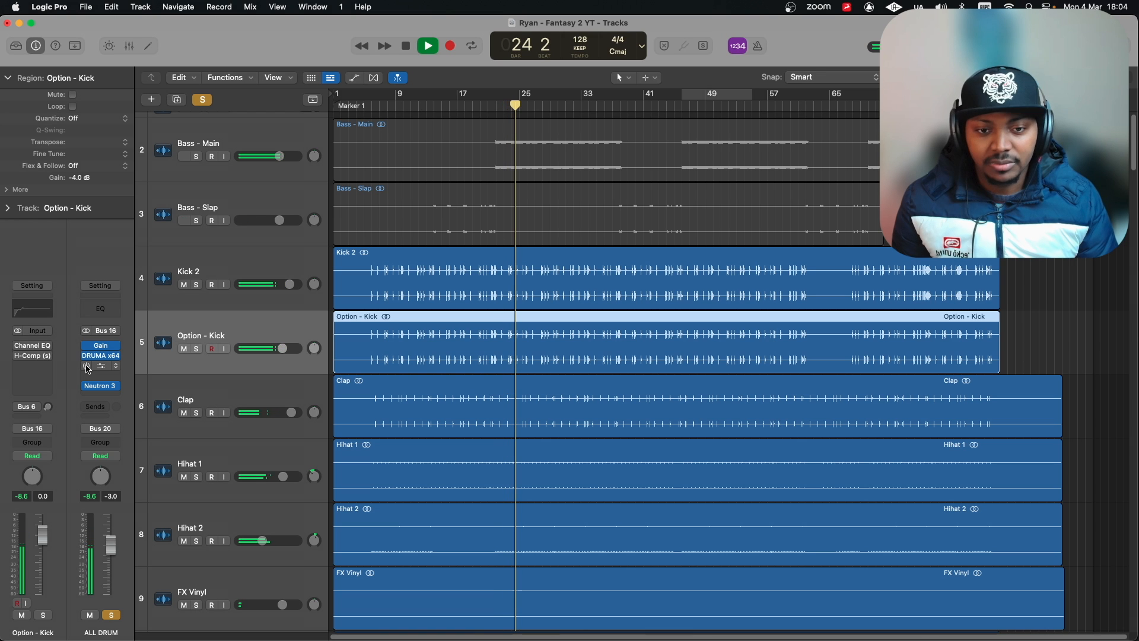
key(space)
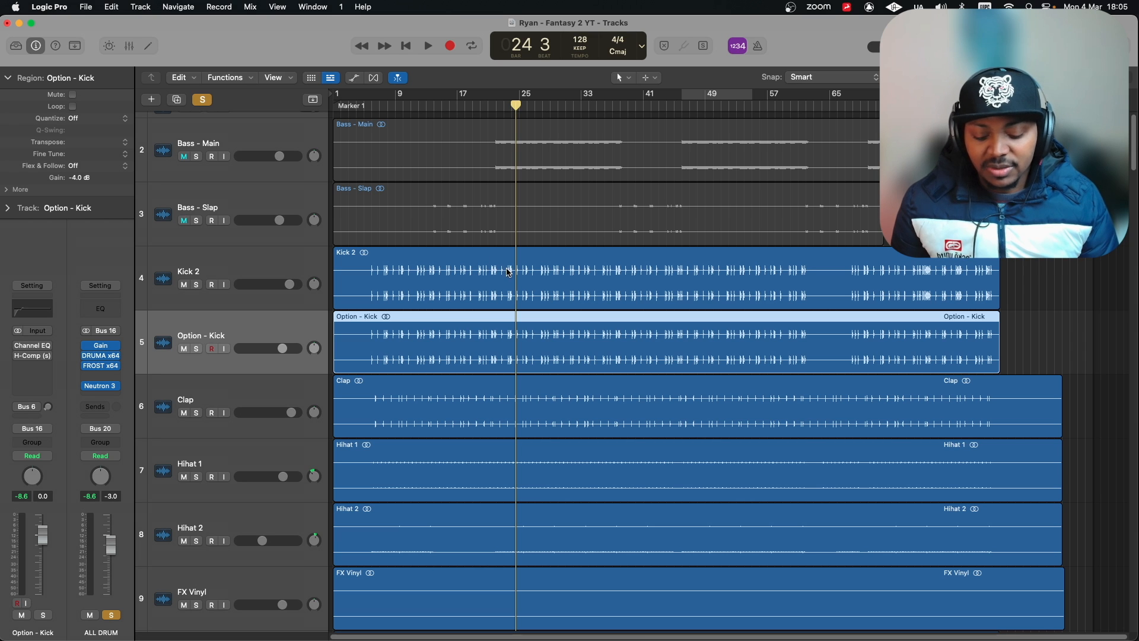
Select the Guitar - Main track to show its channel strip and the ALL MUSIC bus.
scroll(415, 313, up, 1)
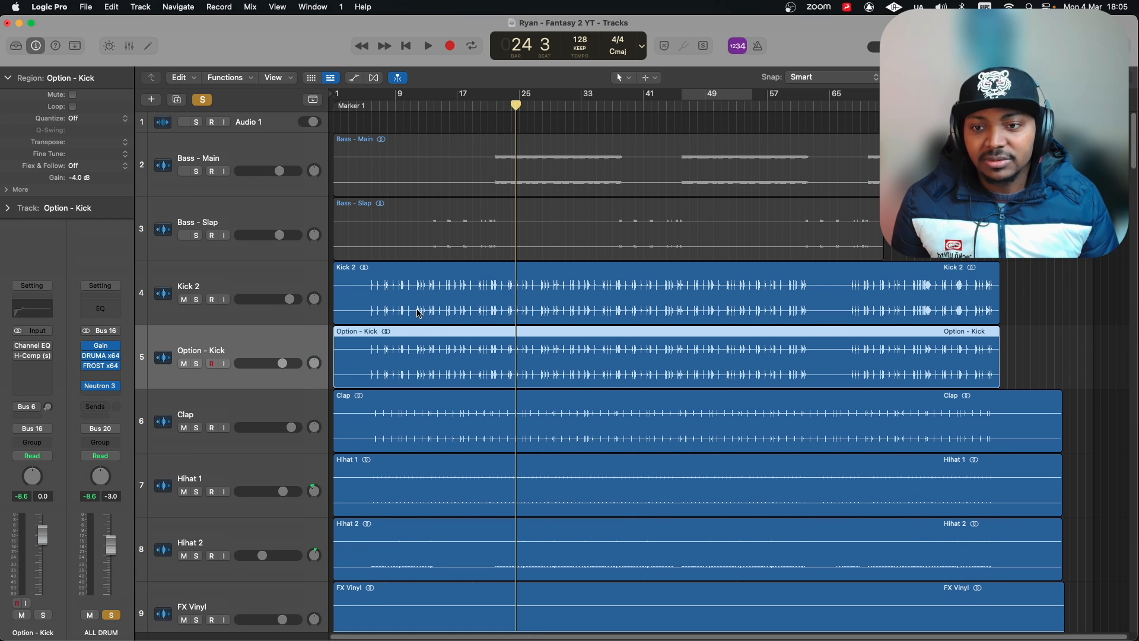
scroll(418, 313, down, 12)
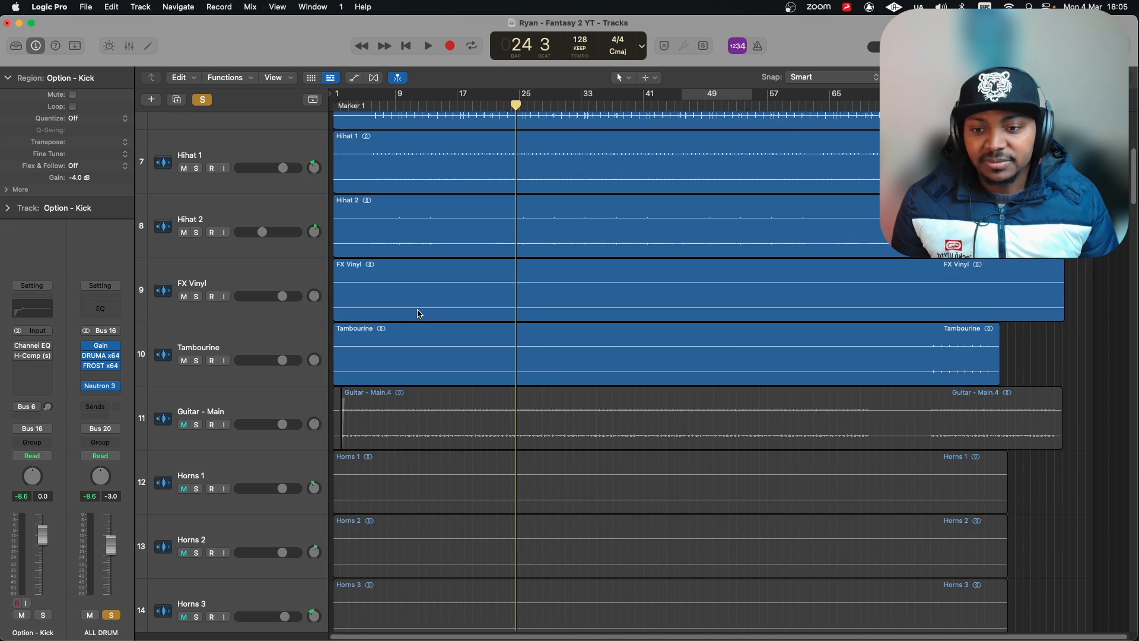
scroll(418, 313, down, 2)
click(308, 342)
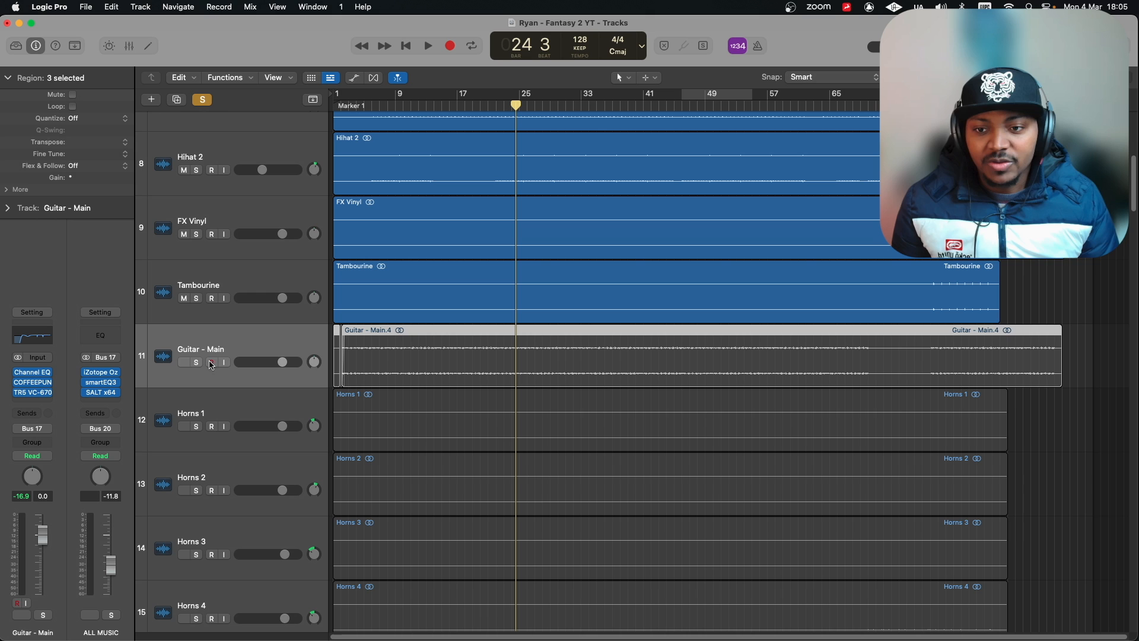
Open the SALT x64 plug-in on the ALL MUSIC channel and view the LF band's Gold, Sand and Pink options without changing the selection.
click(101, 392)
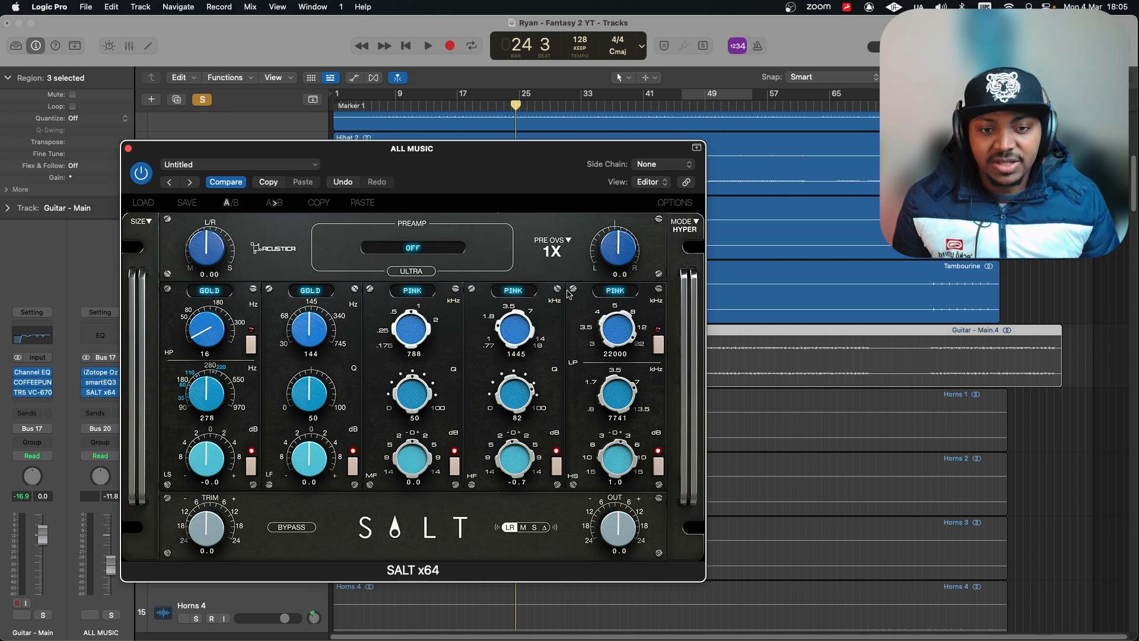
click(306, 292)
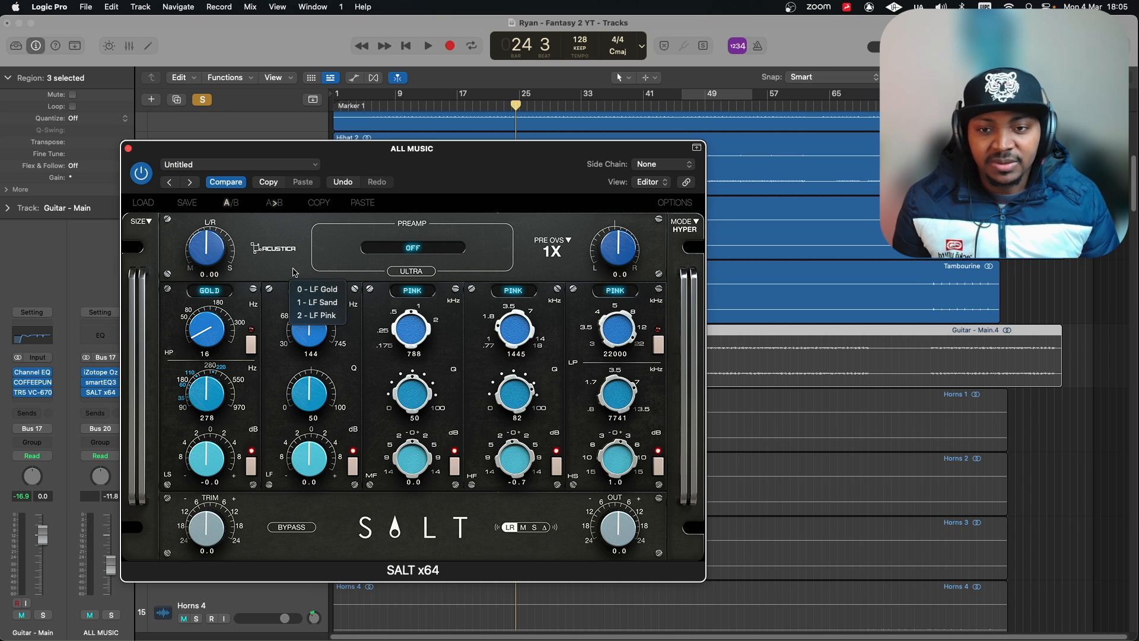
click(296, 273)
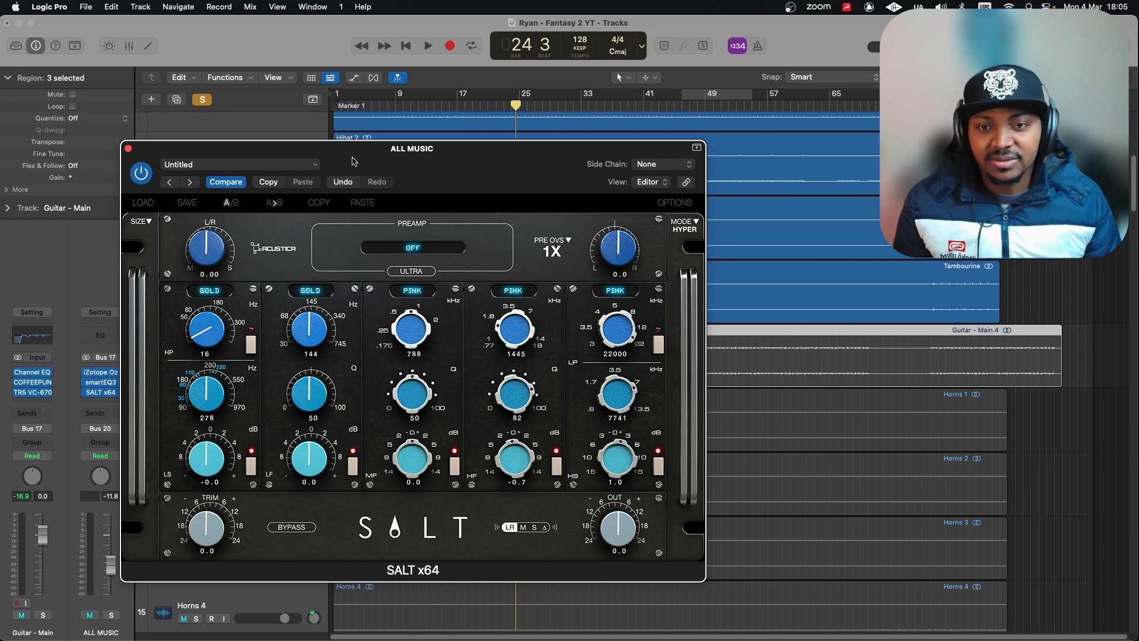
Set SALT's HF band frequency to 1400 and move the plug-in window clear of the track headers.
drag(363, 154, 425, 152)
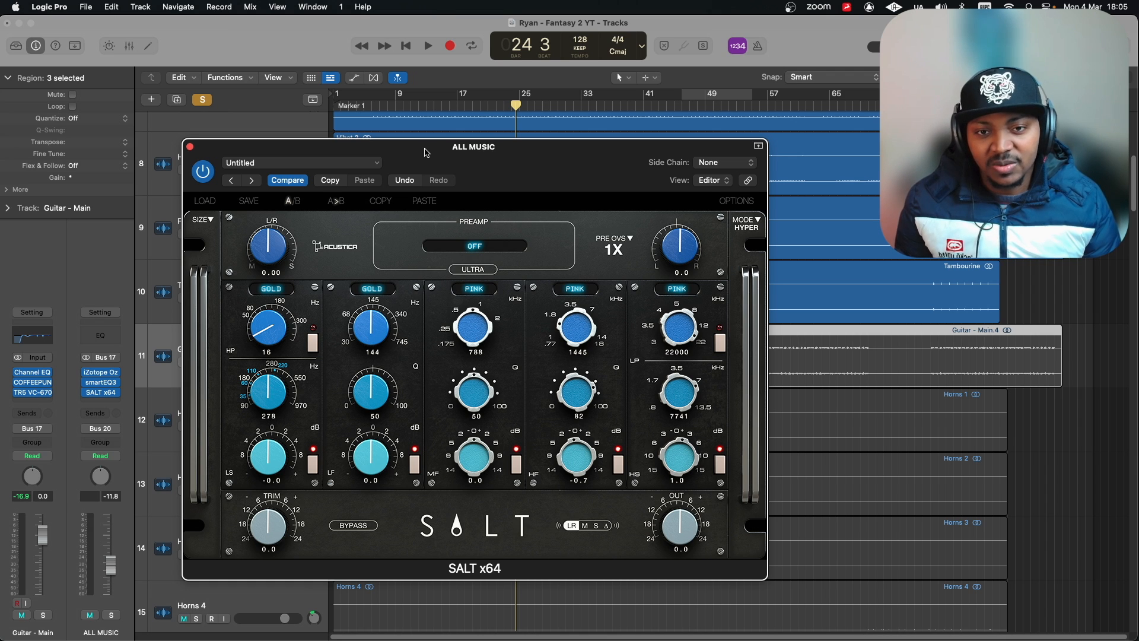
drag(425, 152, 419, 146)
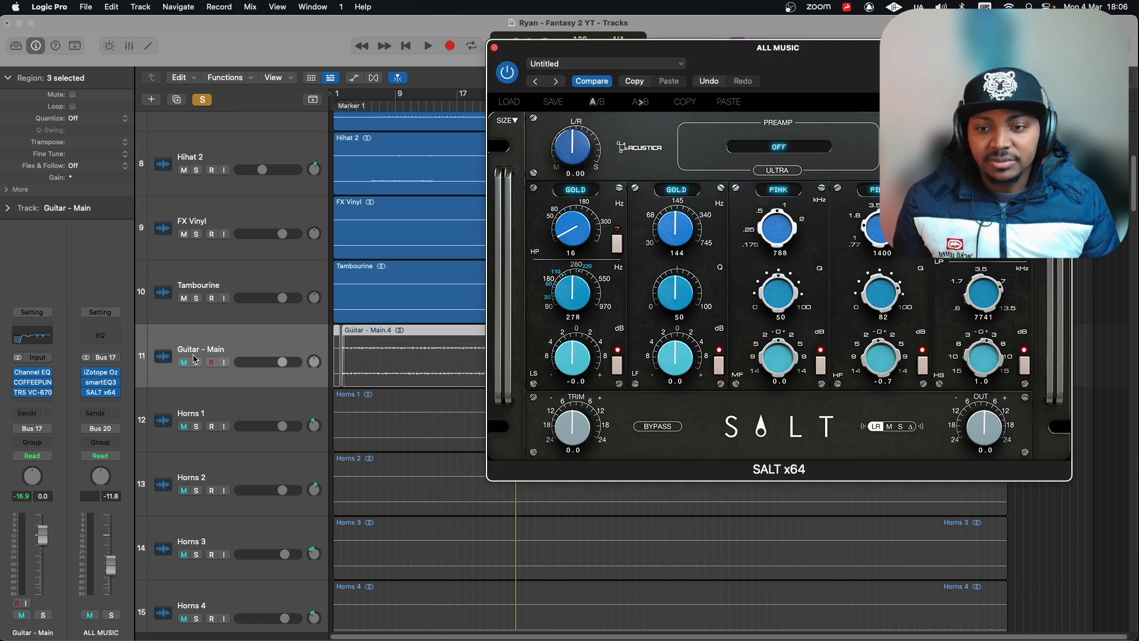
drag(447, 159, 777, 69)
Solo the Guitar - Main track, start playback, and move the SALT window so all its controls are in view.
click(196, 362)
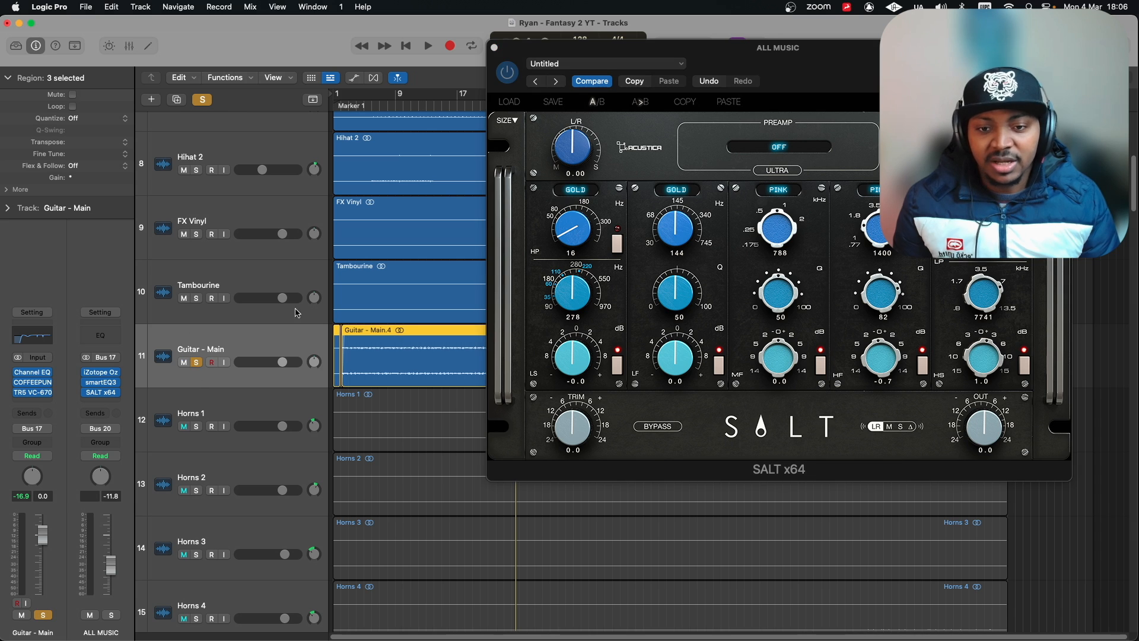
key(space)
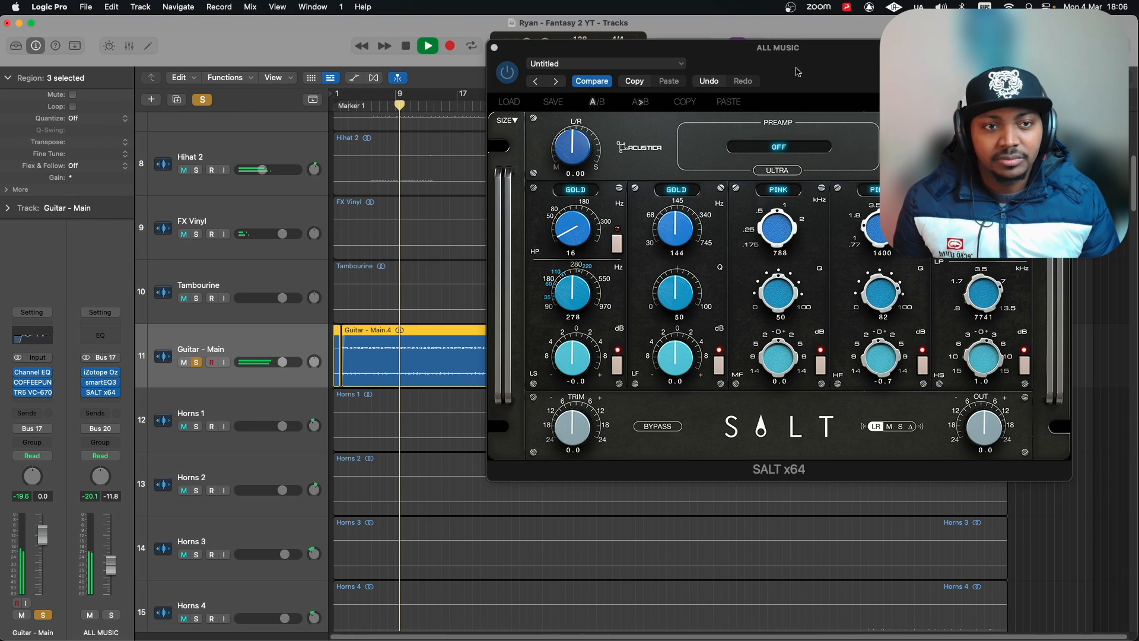
drag(798, 72, 389, 202)
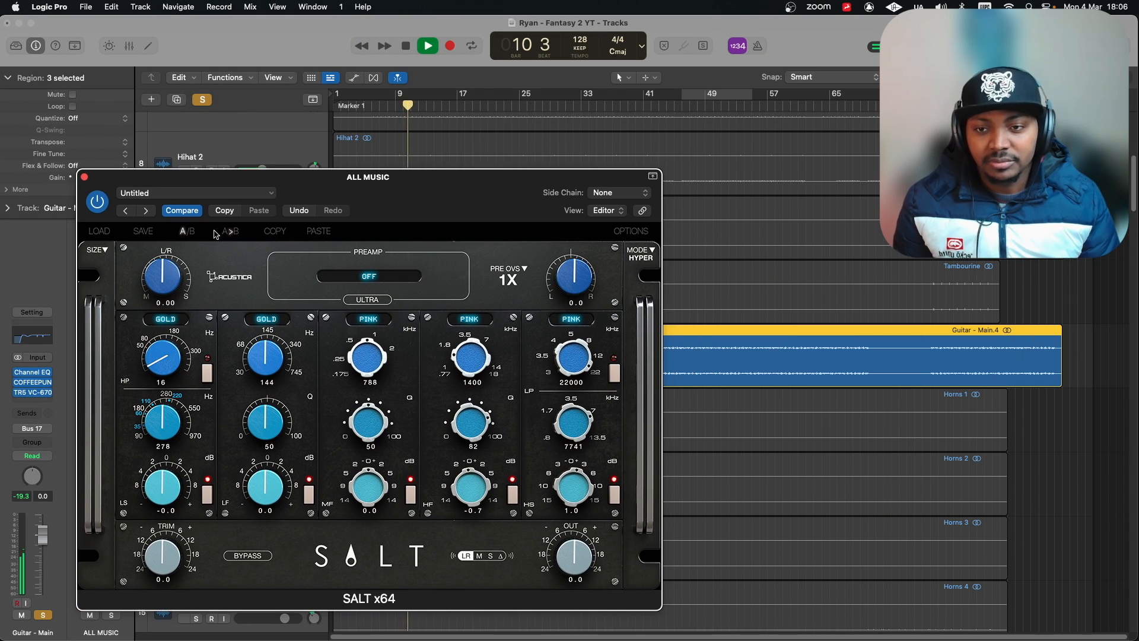
Compare the soloed guitar with SALT bypassed and active during playback, leaving the plug-in on.
click(98, 202)
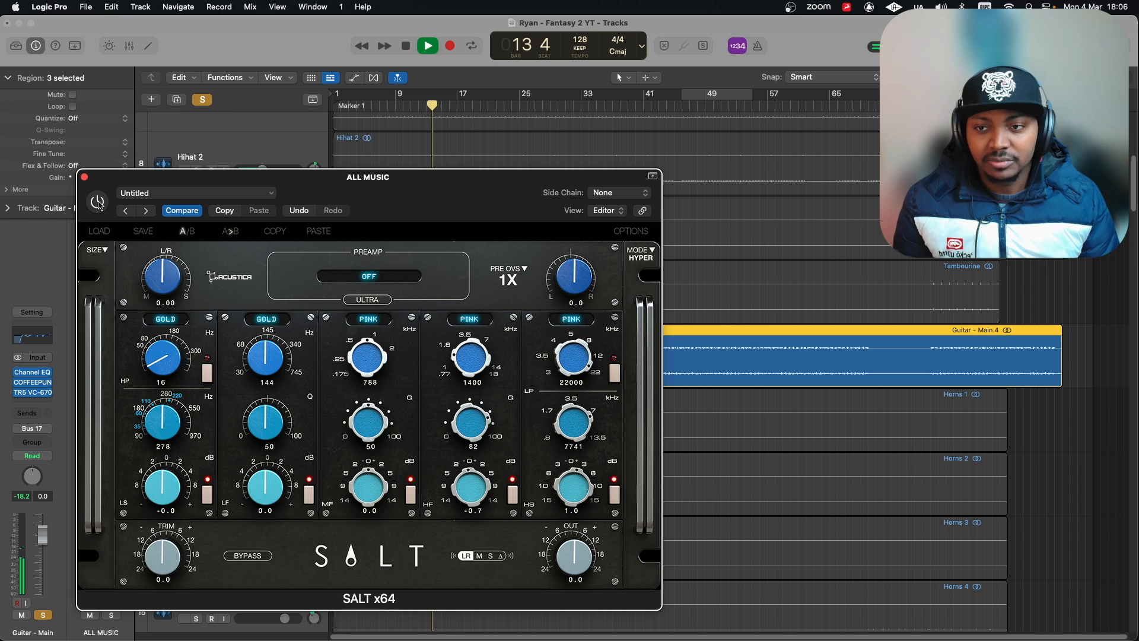
click(98, 202)
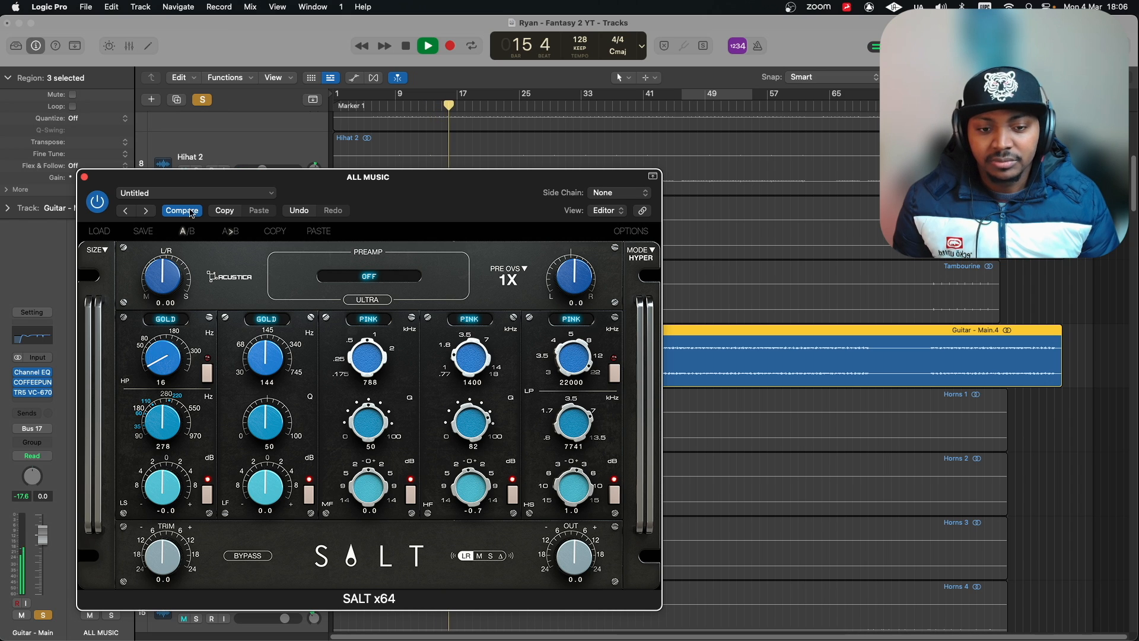
Audition stronger HS gain boosts in SALT, stop playback, and settle the HS gain at 1.5 dB.
mouse_move(569, 482)
mouse_down()
mouse_move(586, 442)
mouse_move(574, 497)
mouse_up()
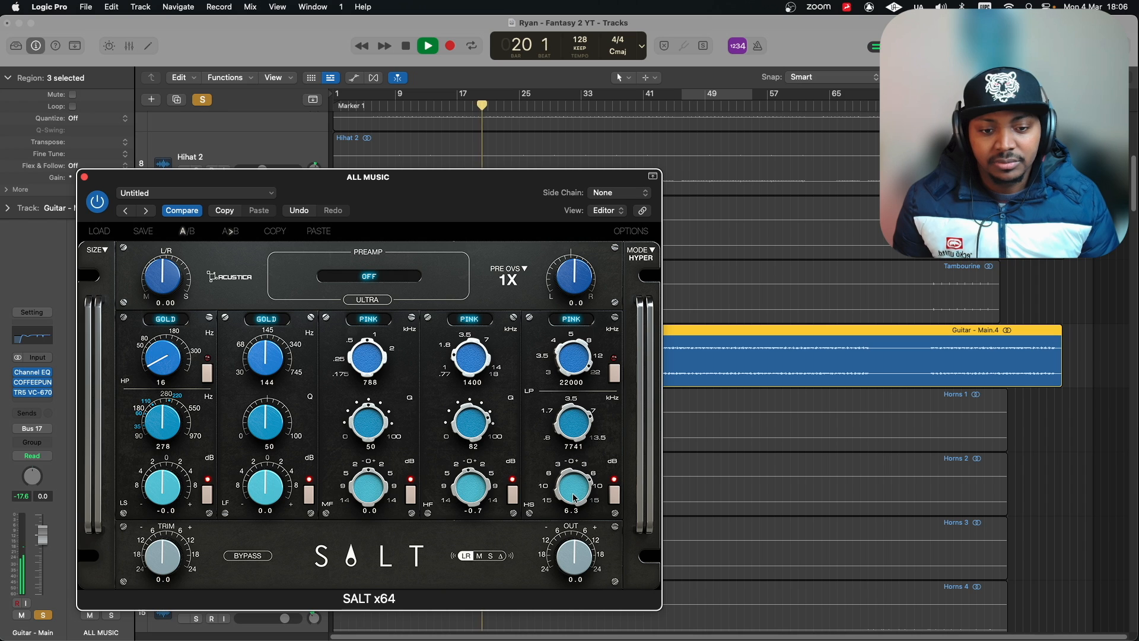
scroll(574, 496, down, 5)
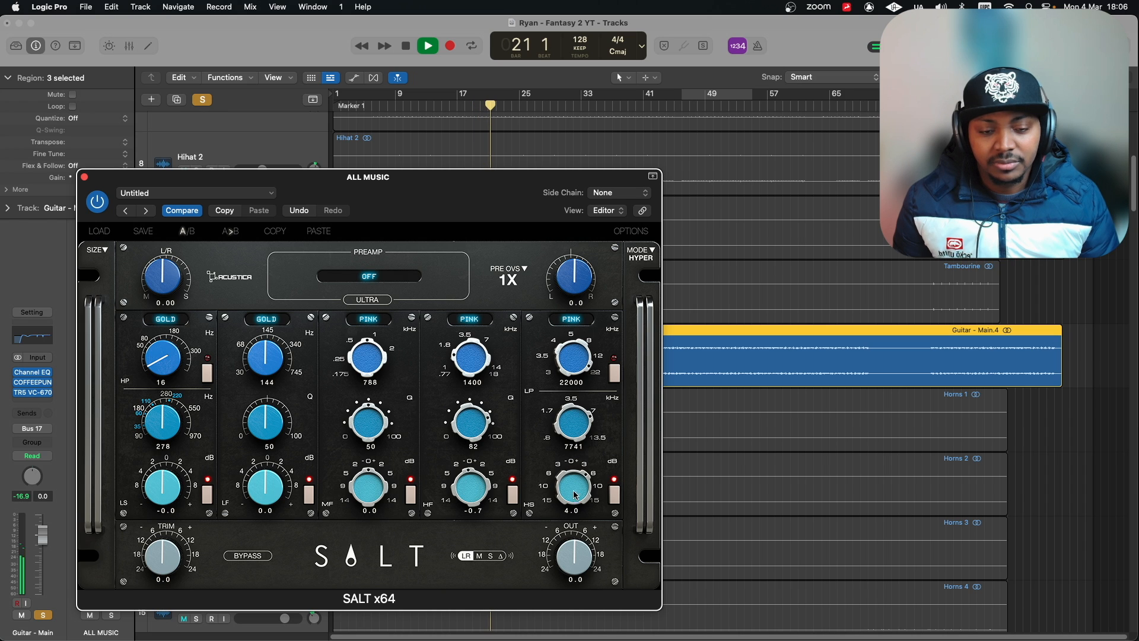
scroll(574, 495, down, 4)
key(space)
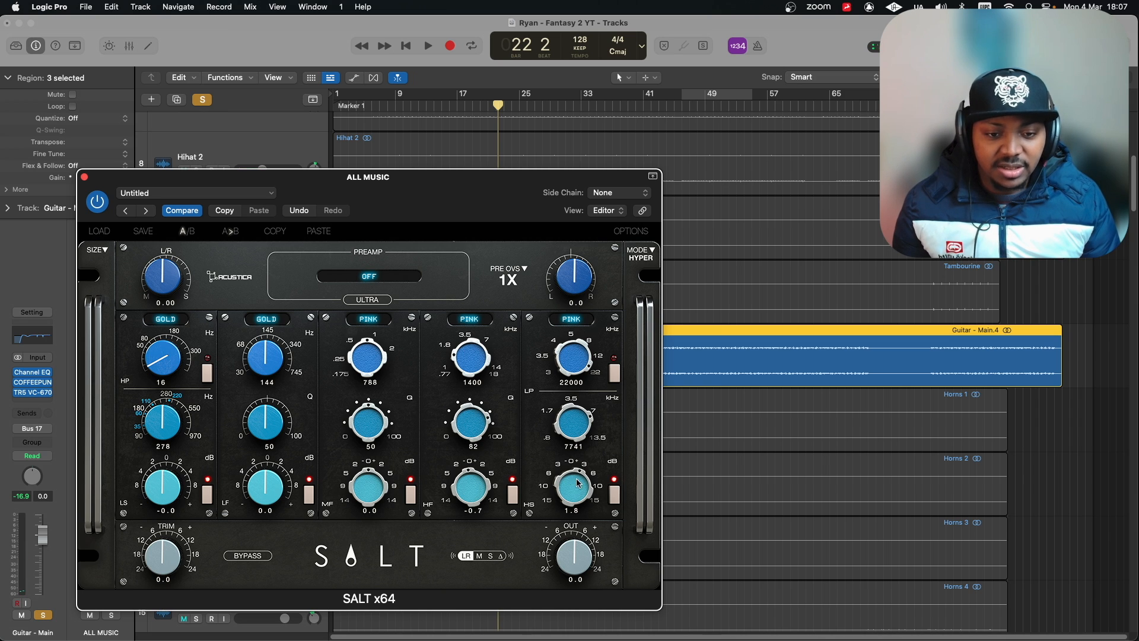
drag(574, 480, 589, 389)
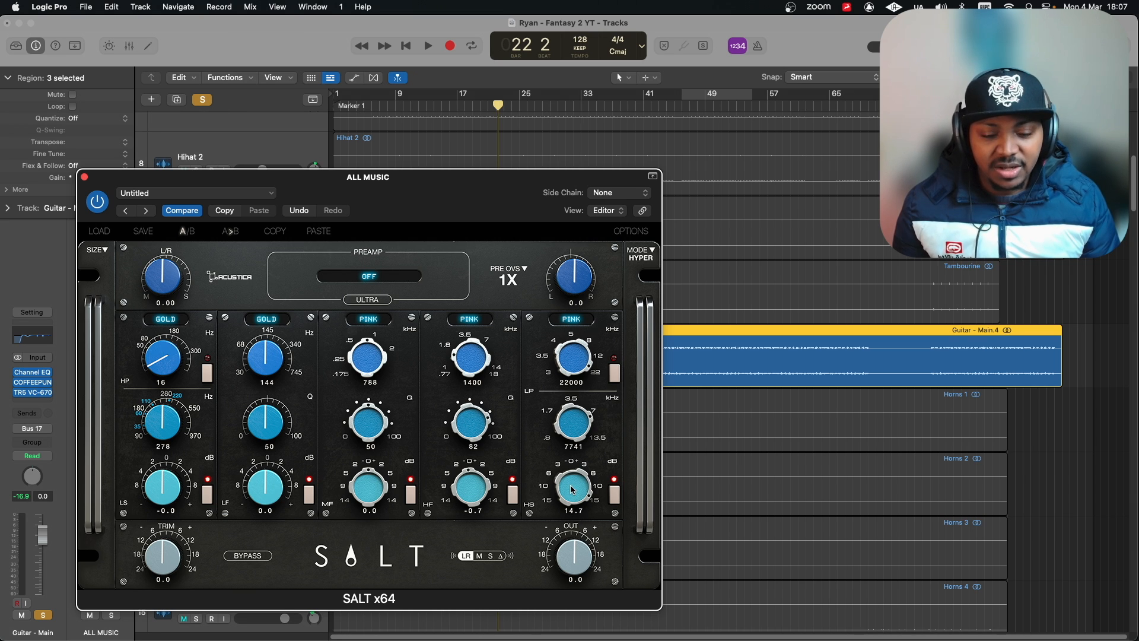
drag(573, 490, 584, 547)
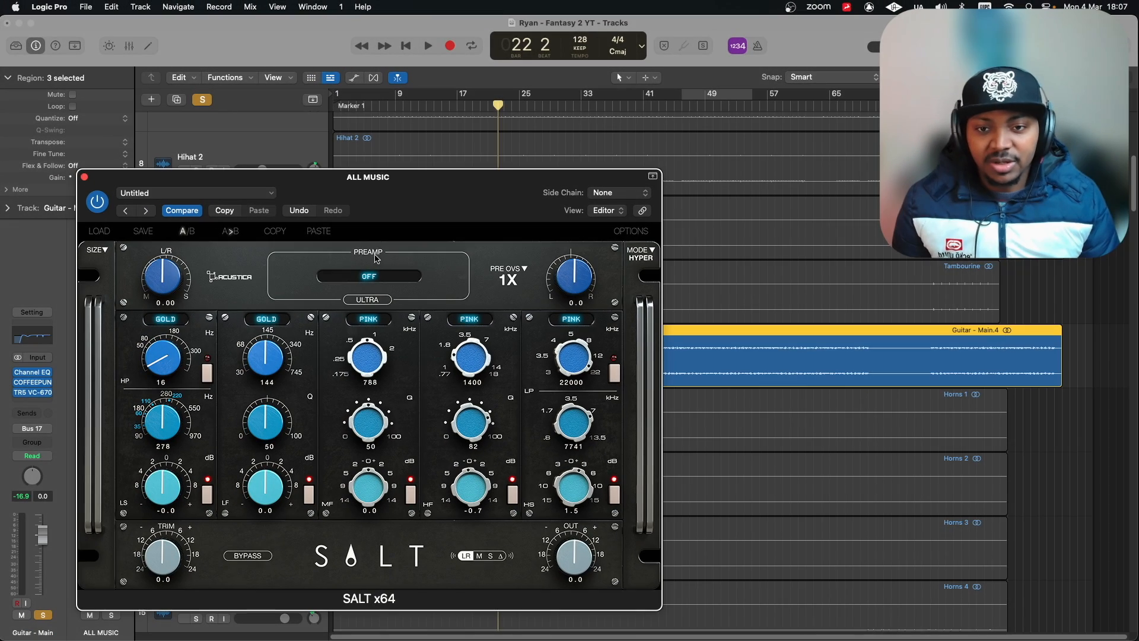
Set SALT's preamp to Sand and view the pre-oversampling and mode options without changing them.
click(358, 279)
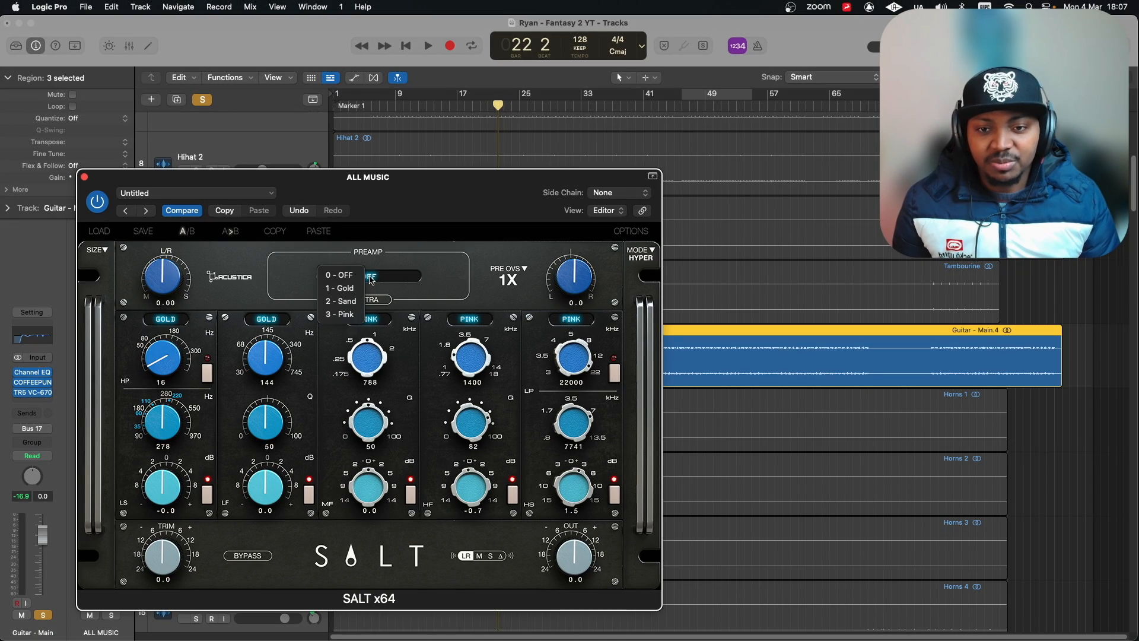
click(351, 302)
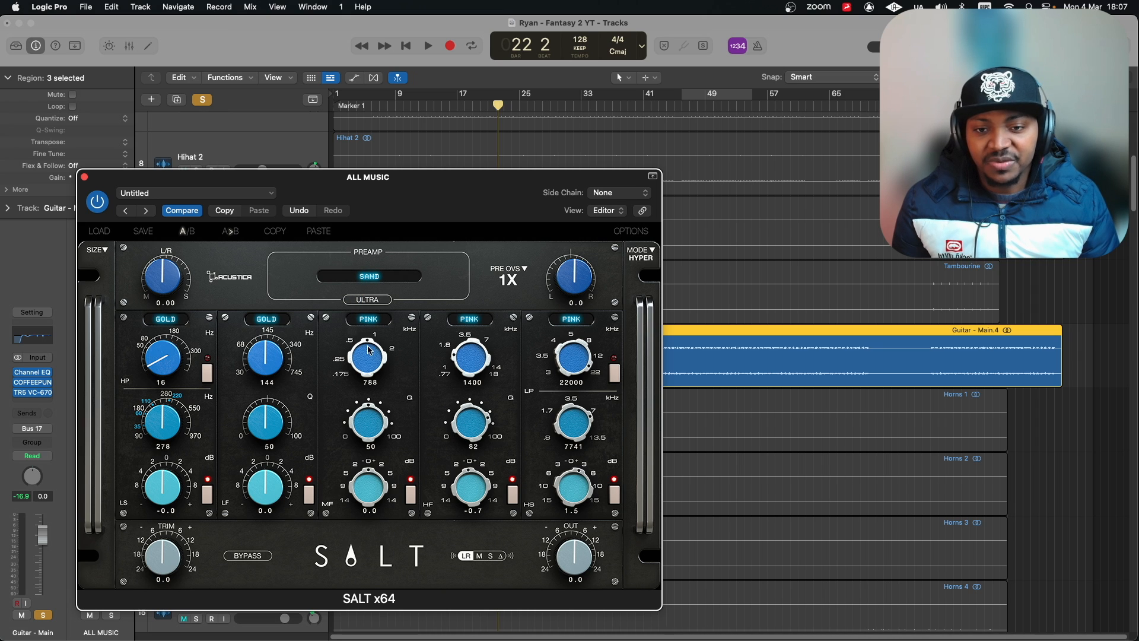
click(515, 275)
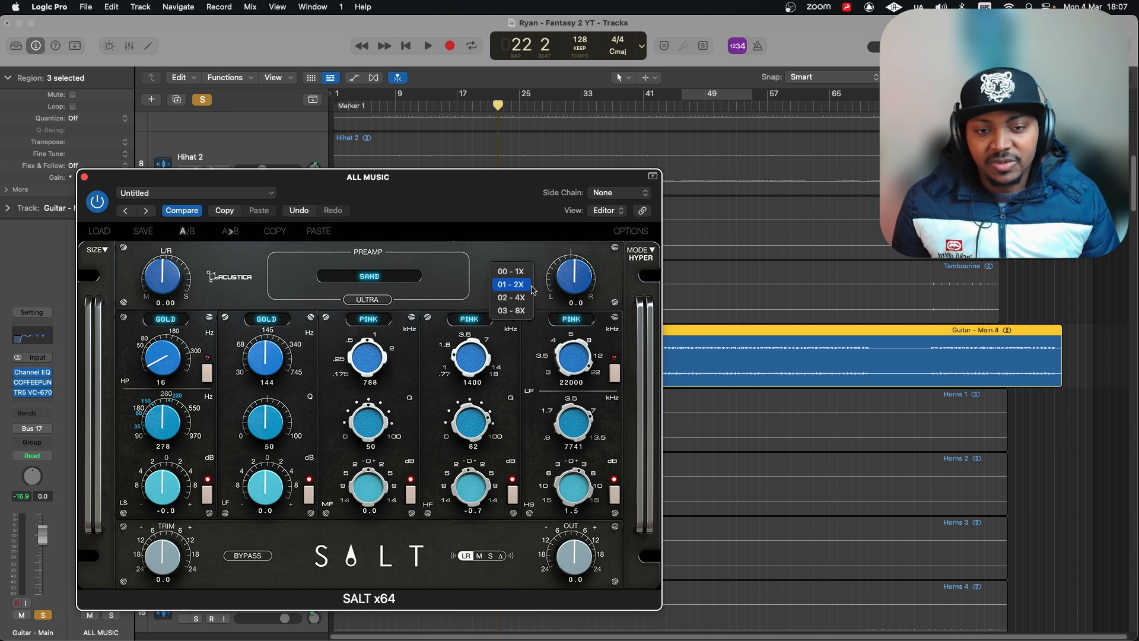
click(481, 266)
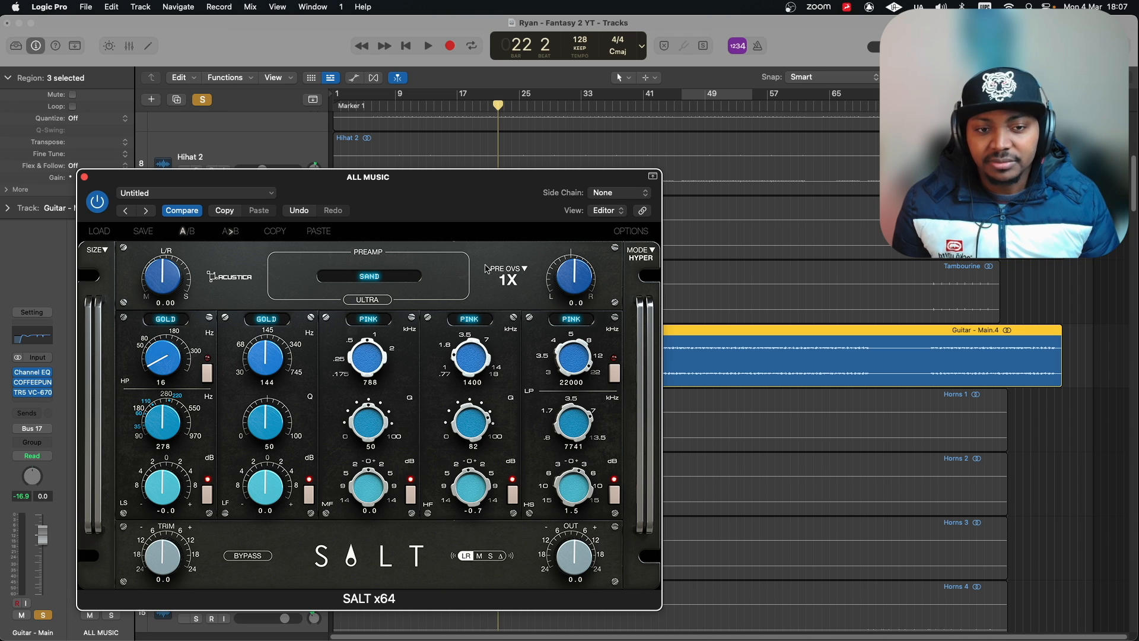
click(651, 253)
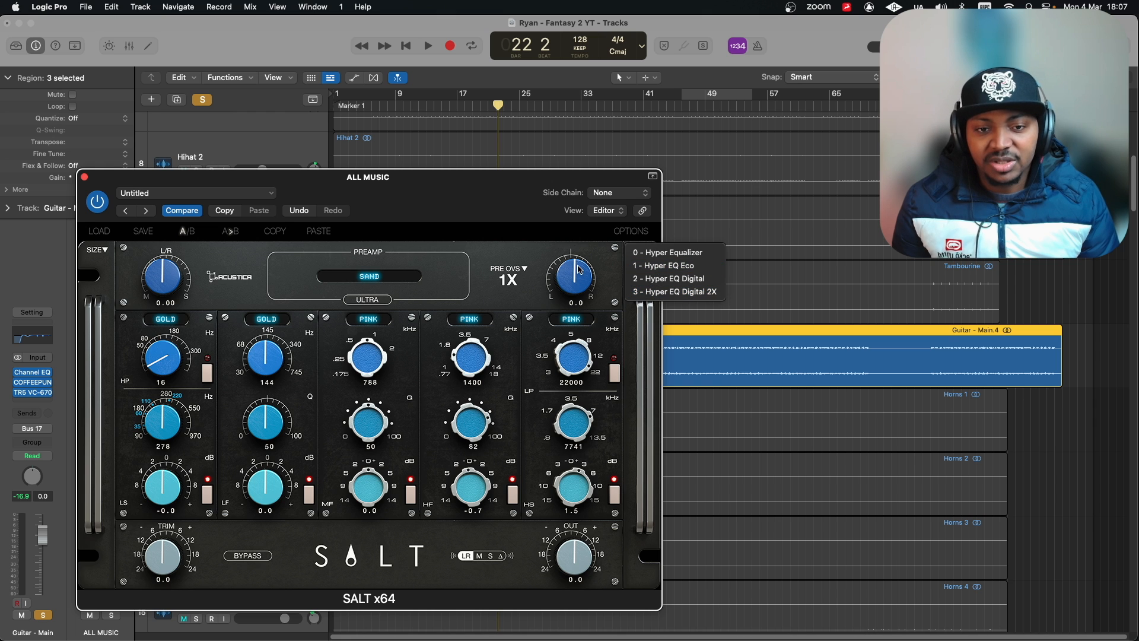
click(544, 250)
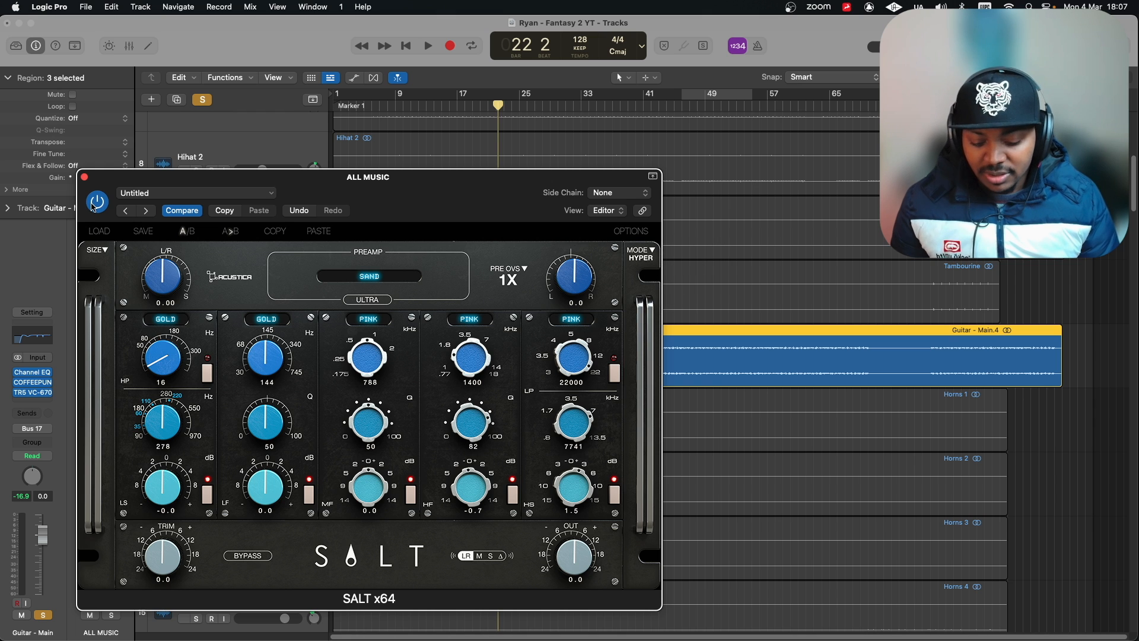
Close the SALT window and turn off solo on the Guitar - Main track.
click(84, 177)
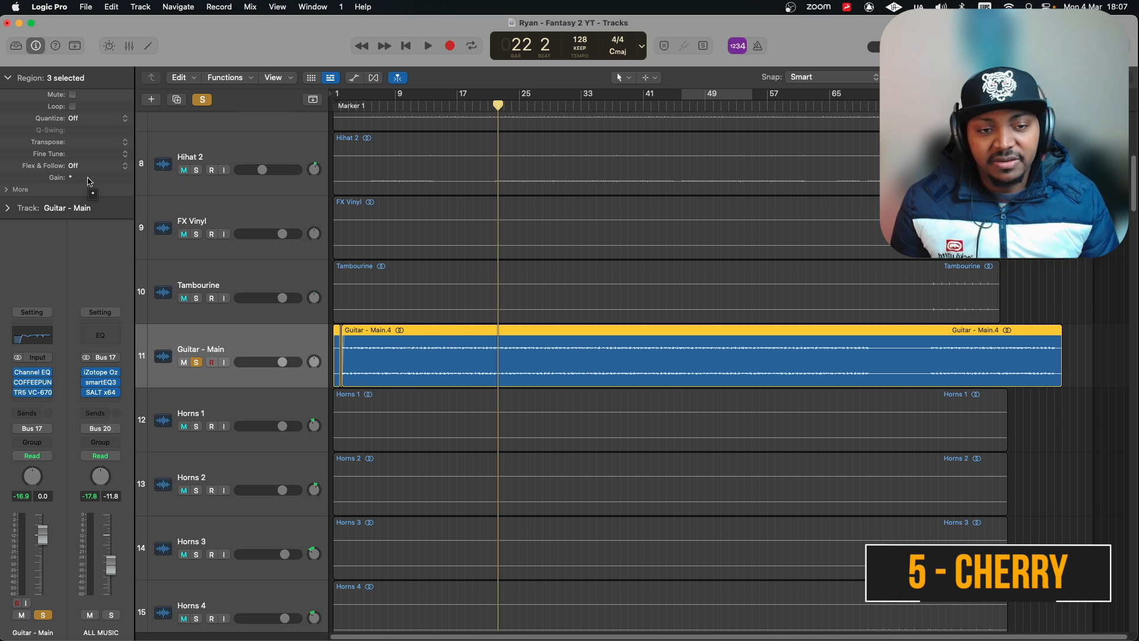
click(198, 364)
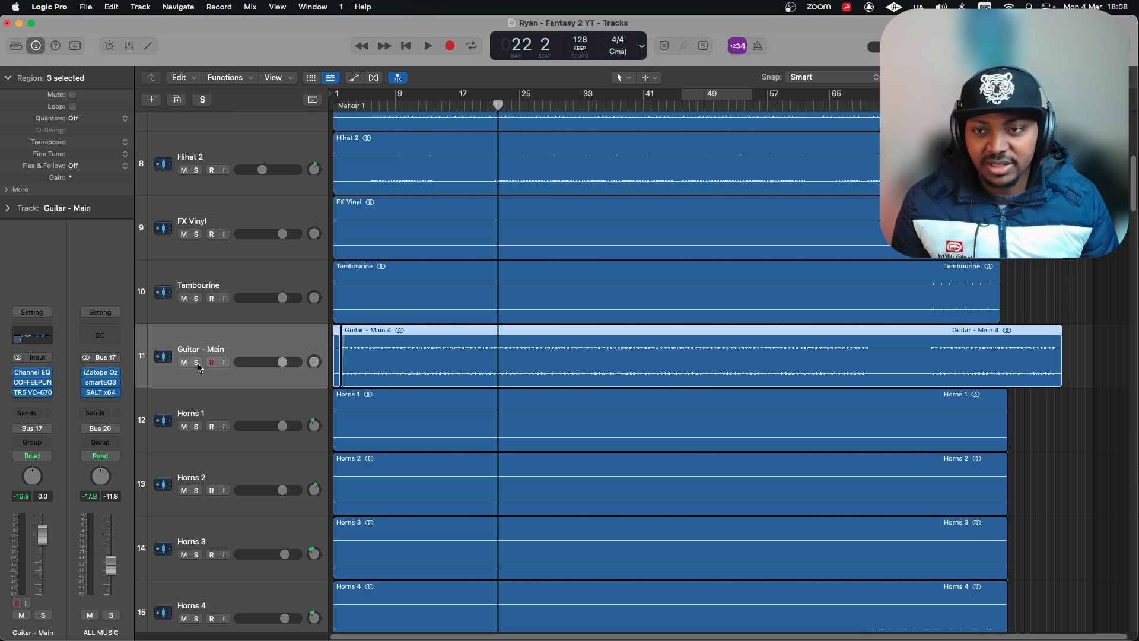
Look through the project's tracks from the bass and drums down to the backing vocals and back.
scroll(272, 339, up, 10)
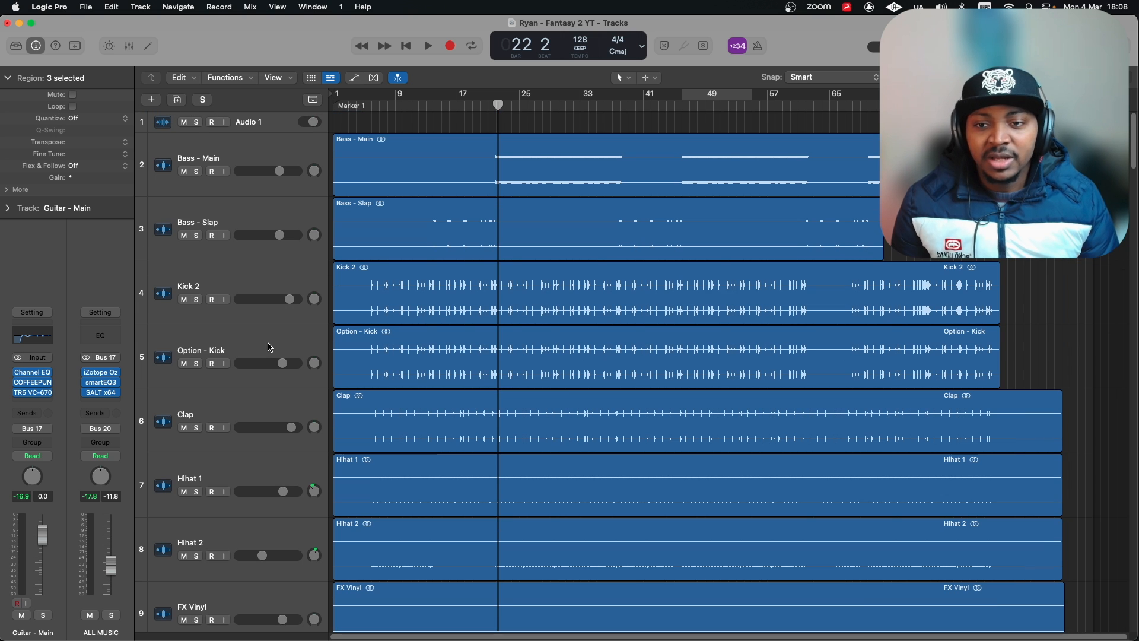
scroll(264, 374, down, 10)
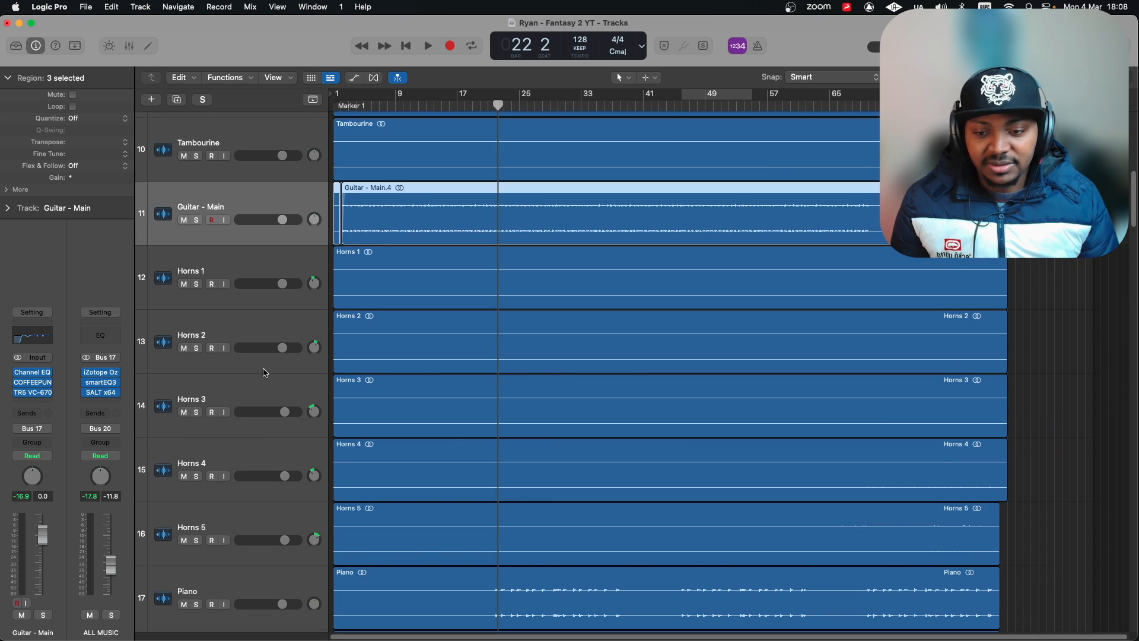
scroll(265, 374, down, 12)
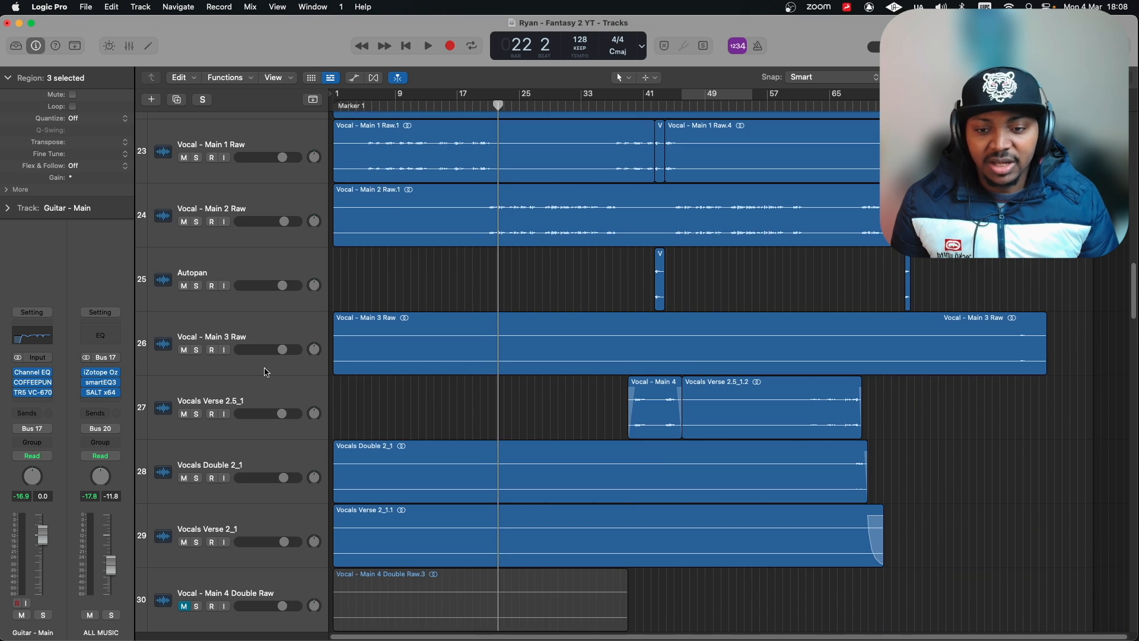
scroll(265, 372, down, 6)
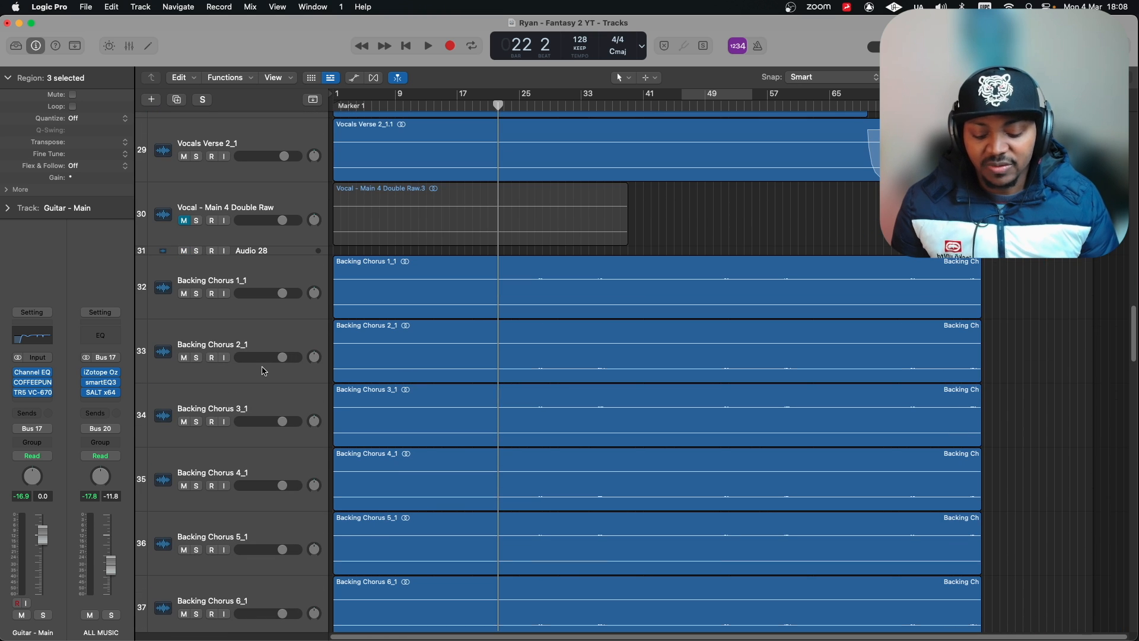
scroll(261, 374, down, 3)
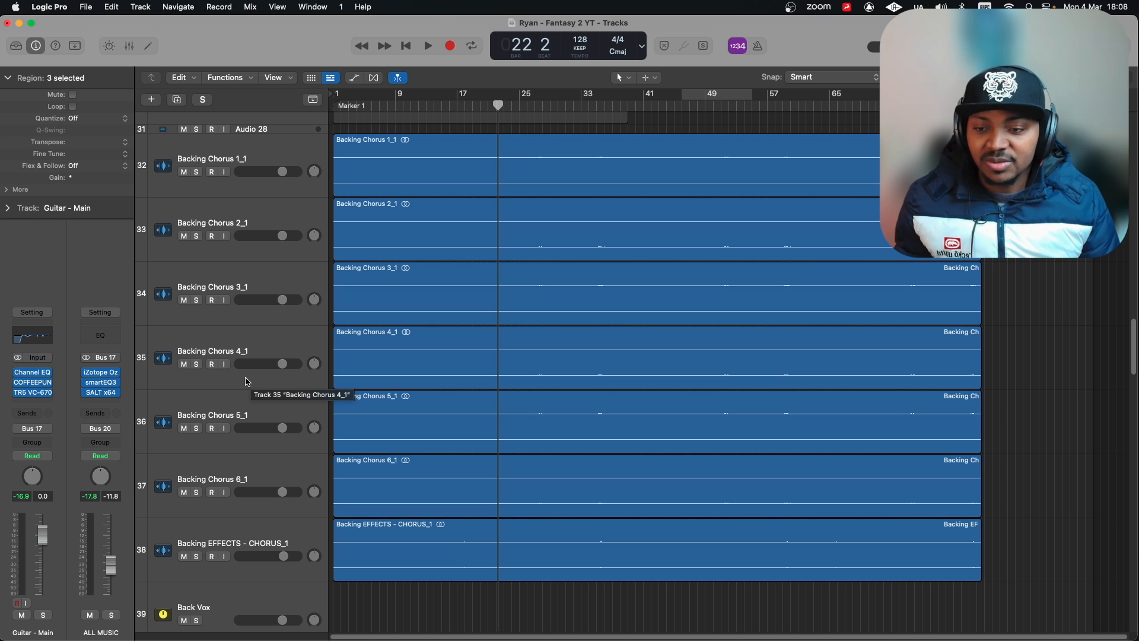
scroll(244, 386, down, 3)
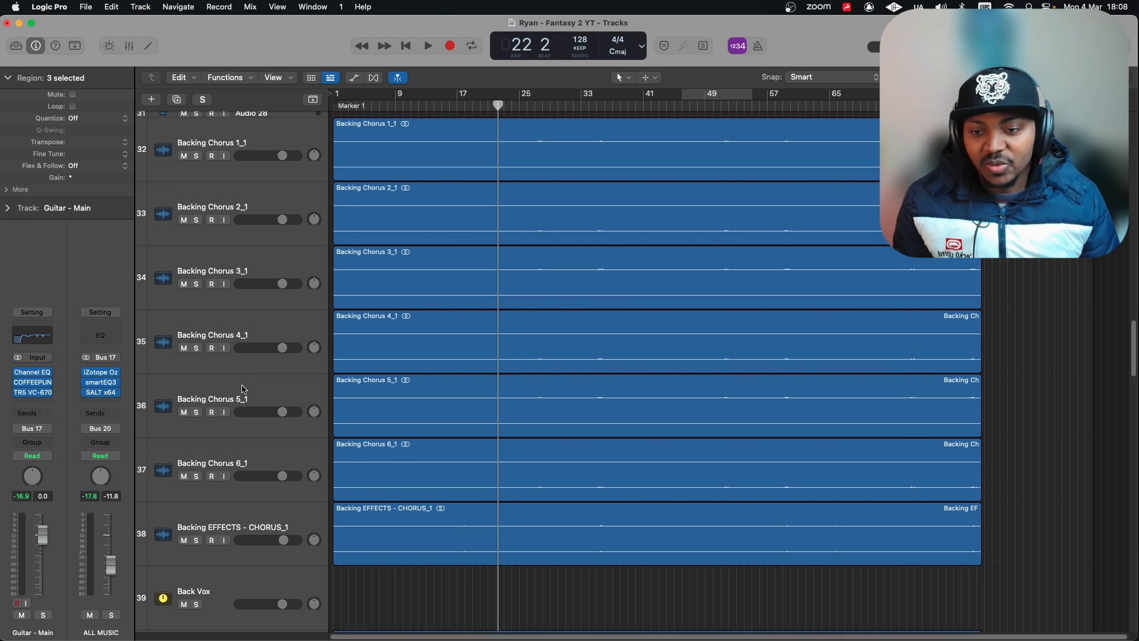
scroll(243, 389, up, 3)
scroll(243, 389, up, 15)
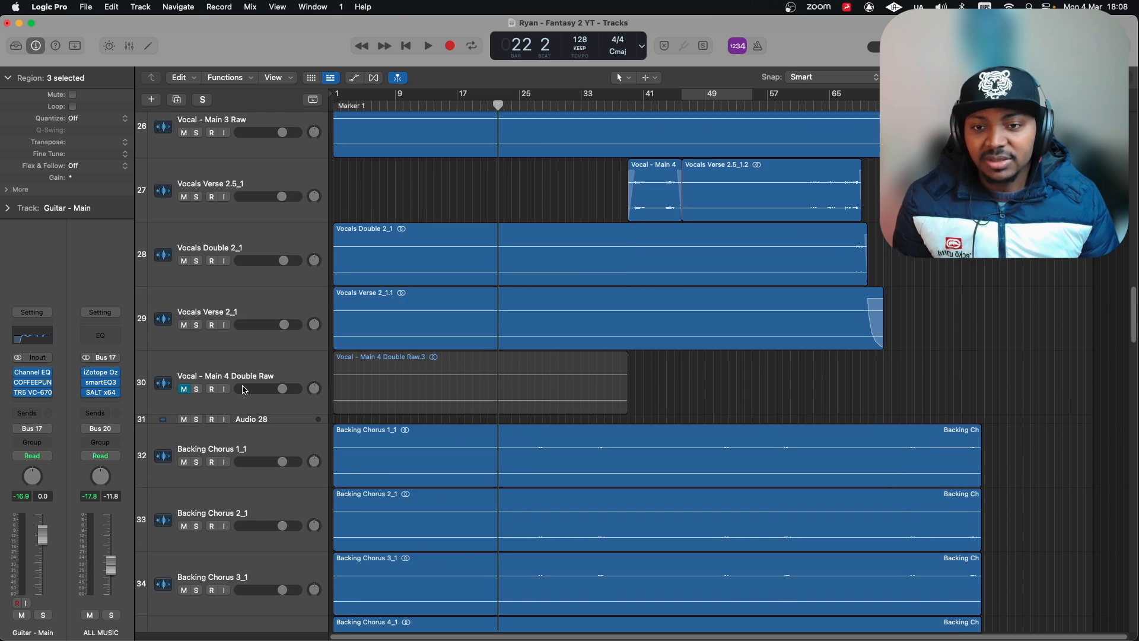
scroll(243, 390, up, 15)
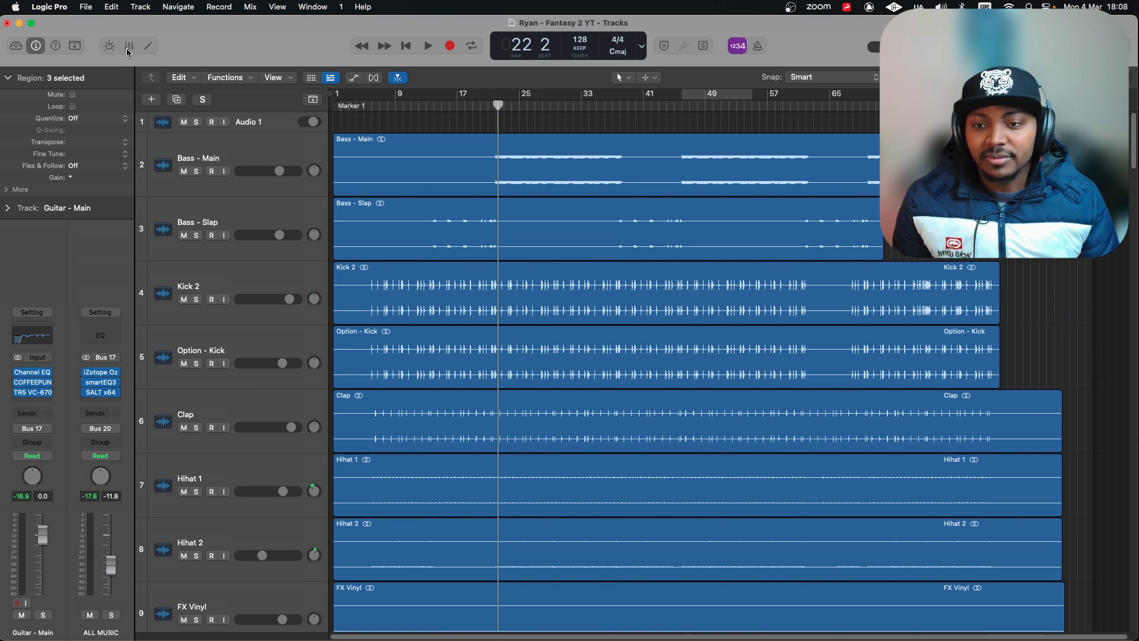
Show the mixer and select the Master Bus channel.
click(237, 224)
key(x)
scroll(1068, 638, right, 2)
scroll(1068, 638, right, 1)
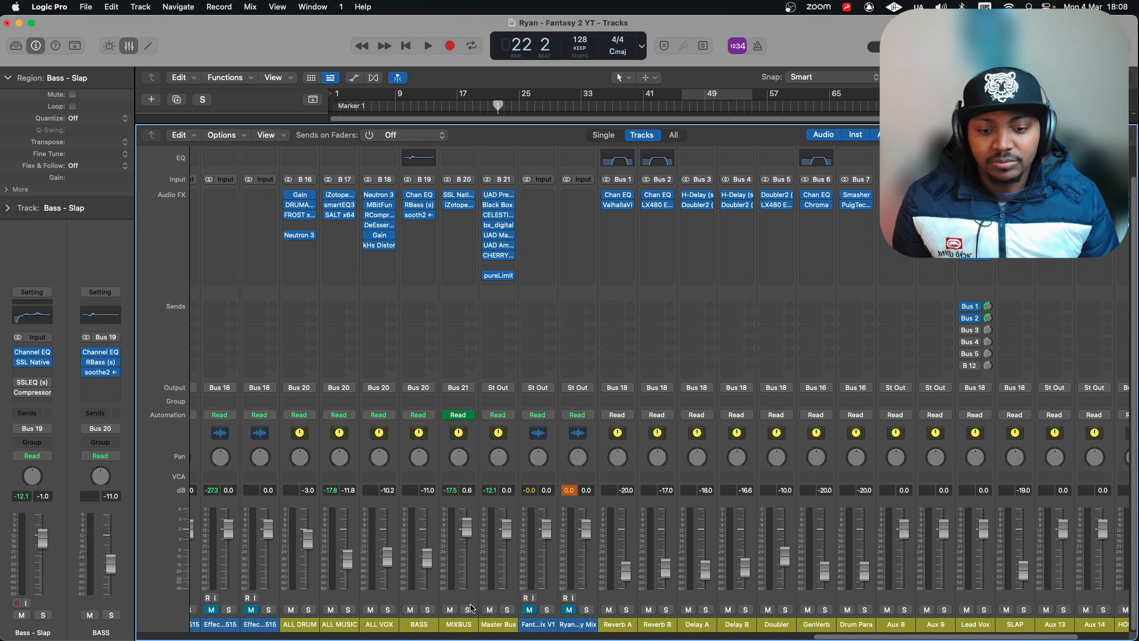
click(459, 285)
click(498, 290)
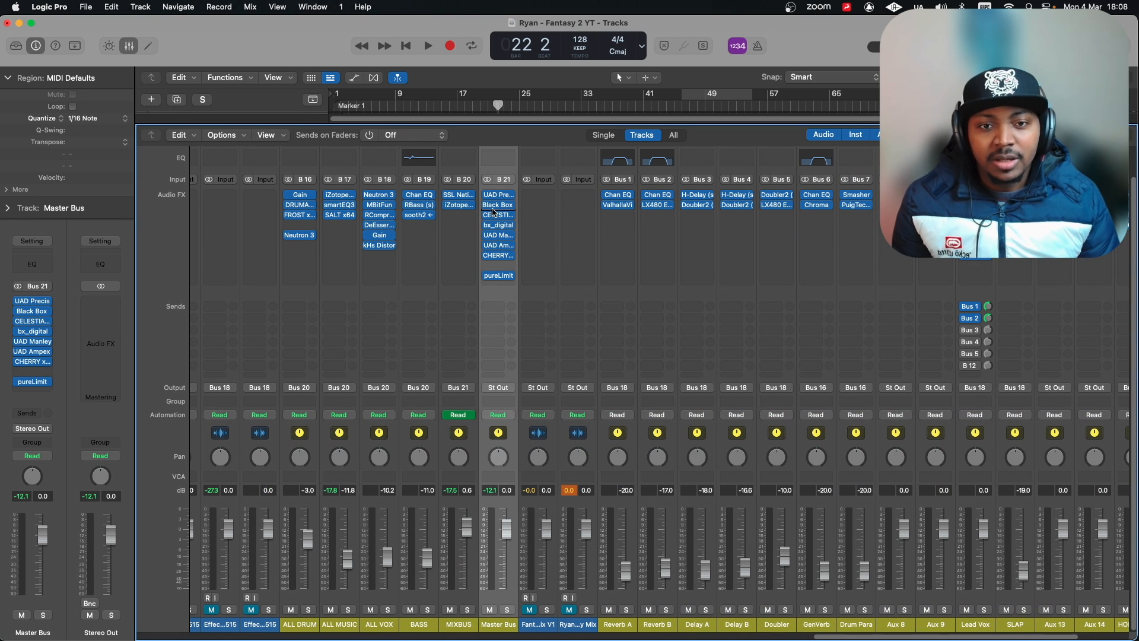
Open the CHERRY x64 equalizer on the Master Bus and move its window so all controls are in view.
click(498, 258)
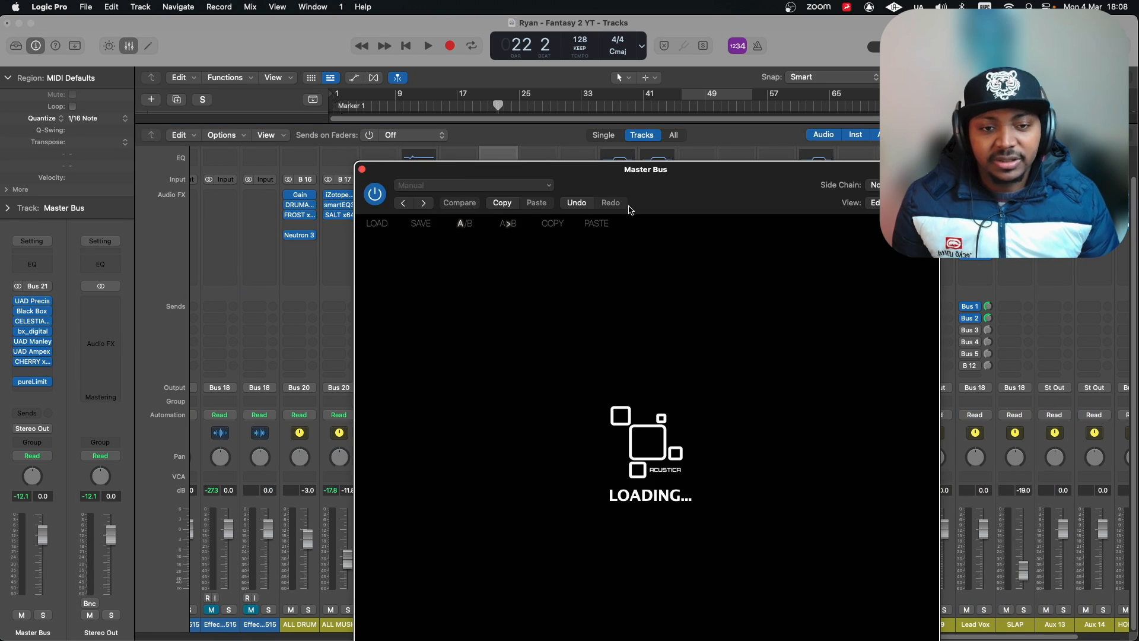
drag(646, 190, 431, 115)
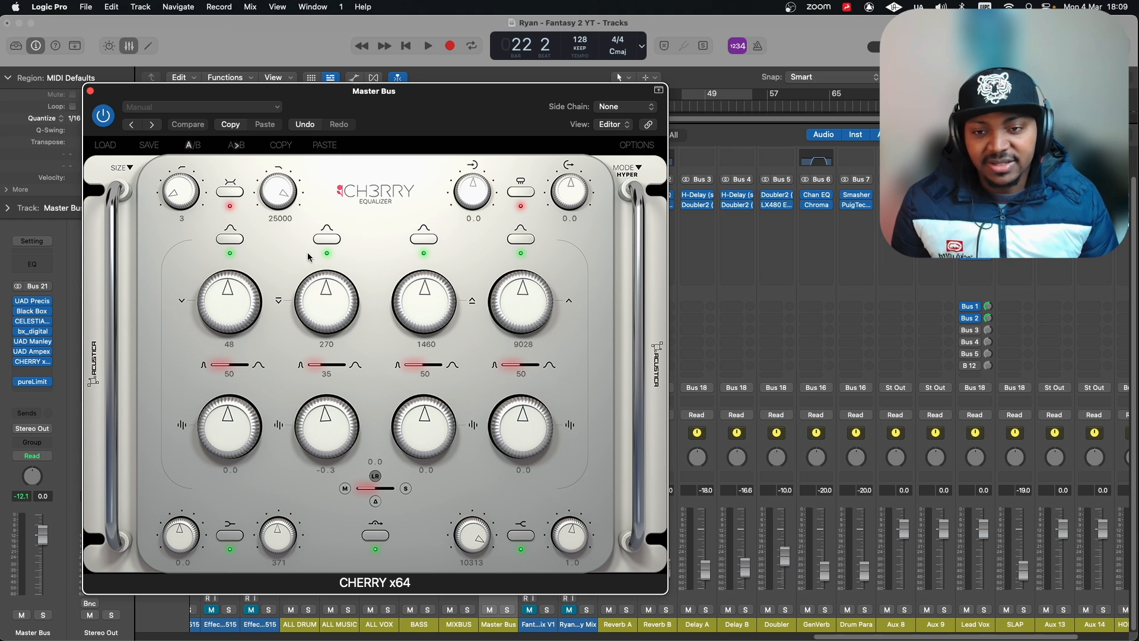
drag(102, 92, 150, 116)
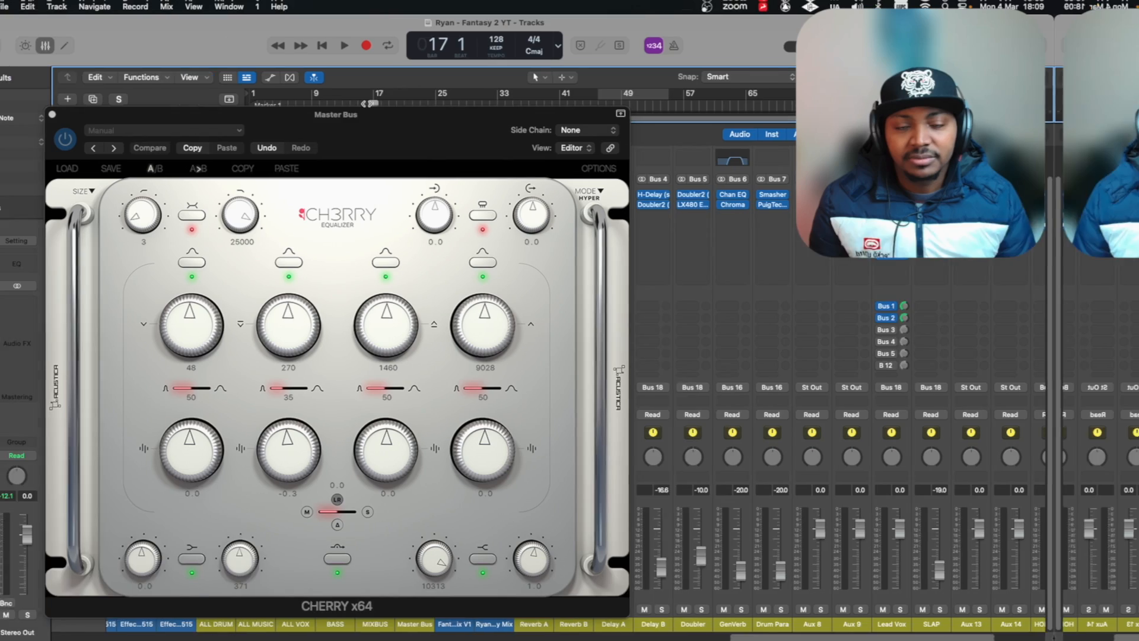
Play the full mix from bar 17, comparing CHERRY bypassed and active and briefly toggling the switch between its input and output gains.
key(space)
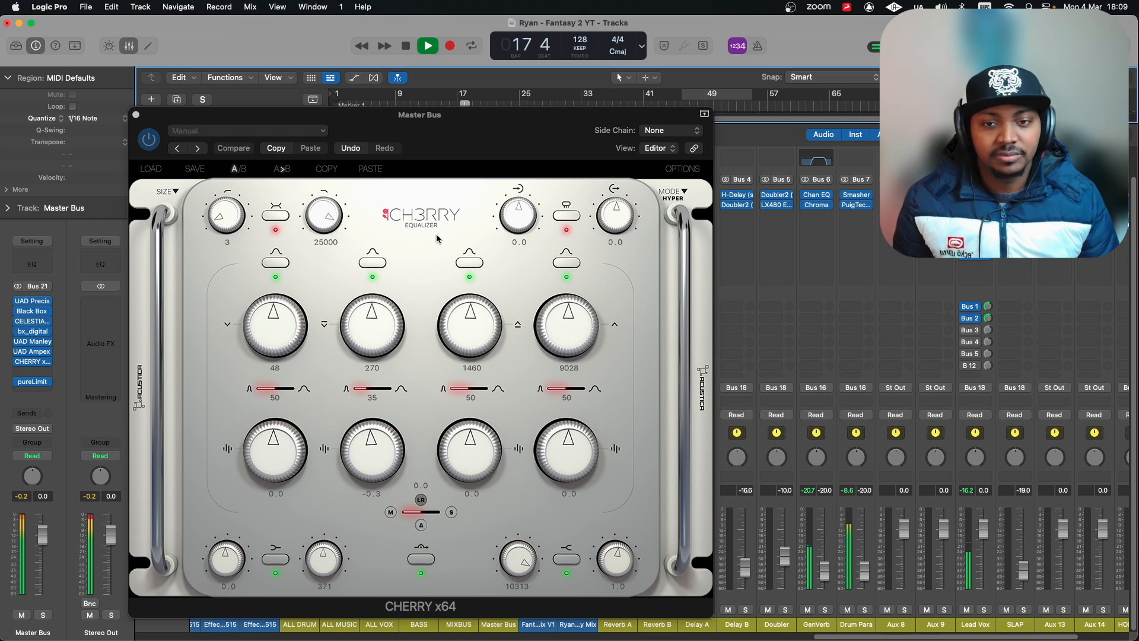
click(152, 142)
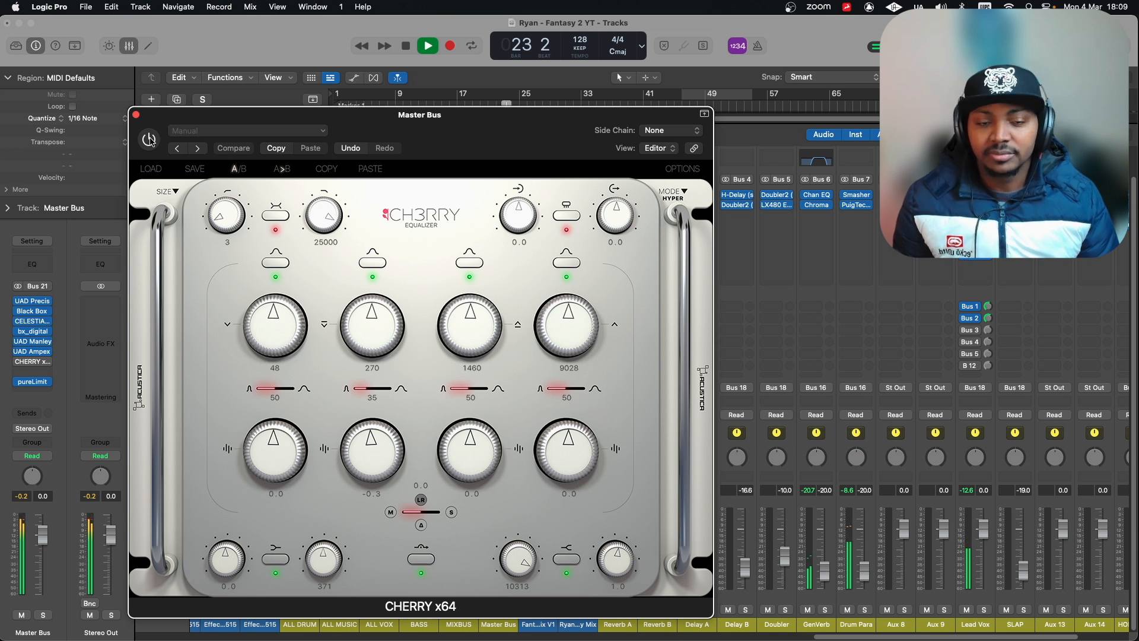
click(150, 140)
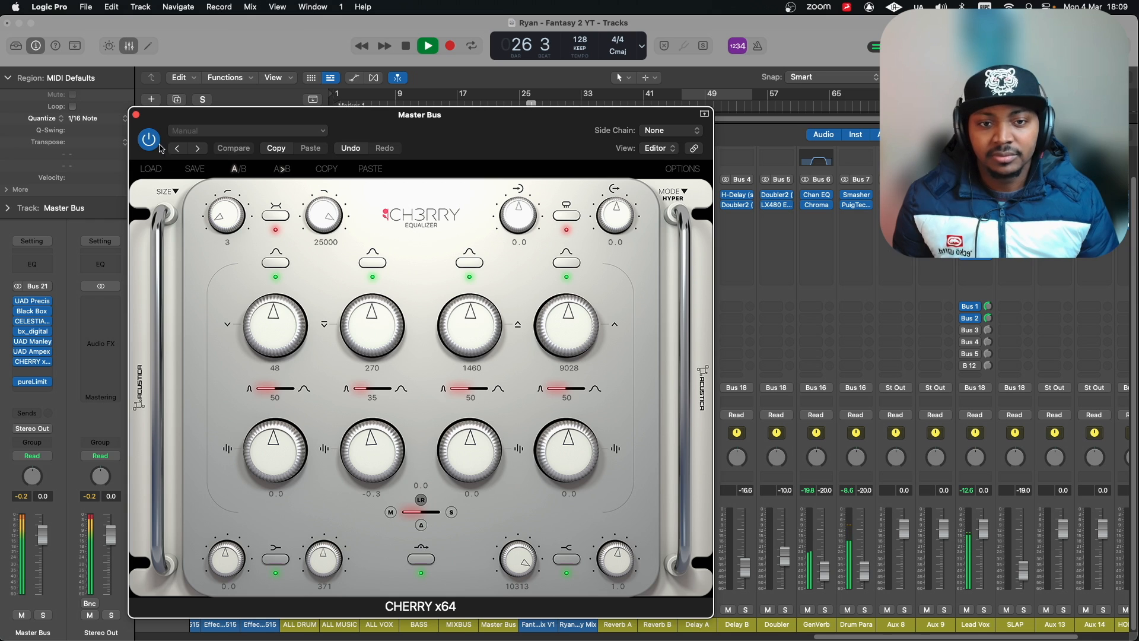
click(573, 217)
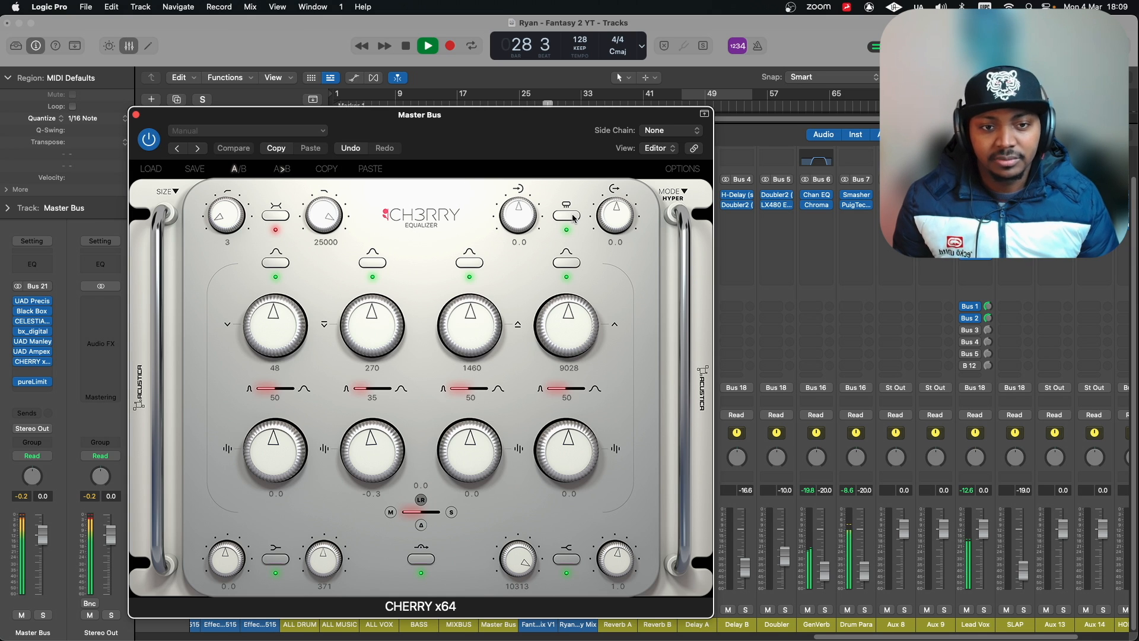
click(574, 217)
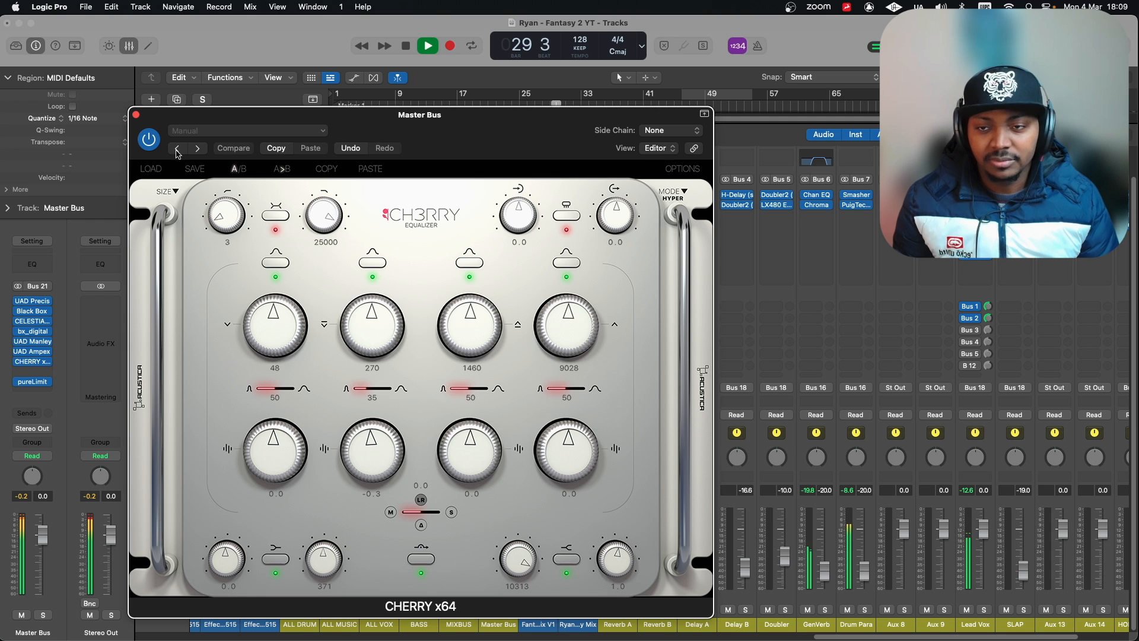
click(149, 139)
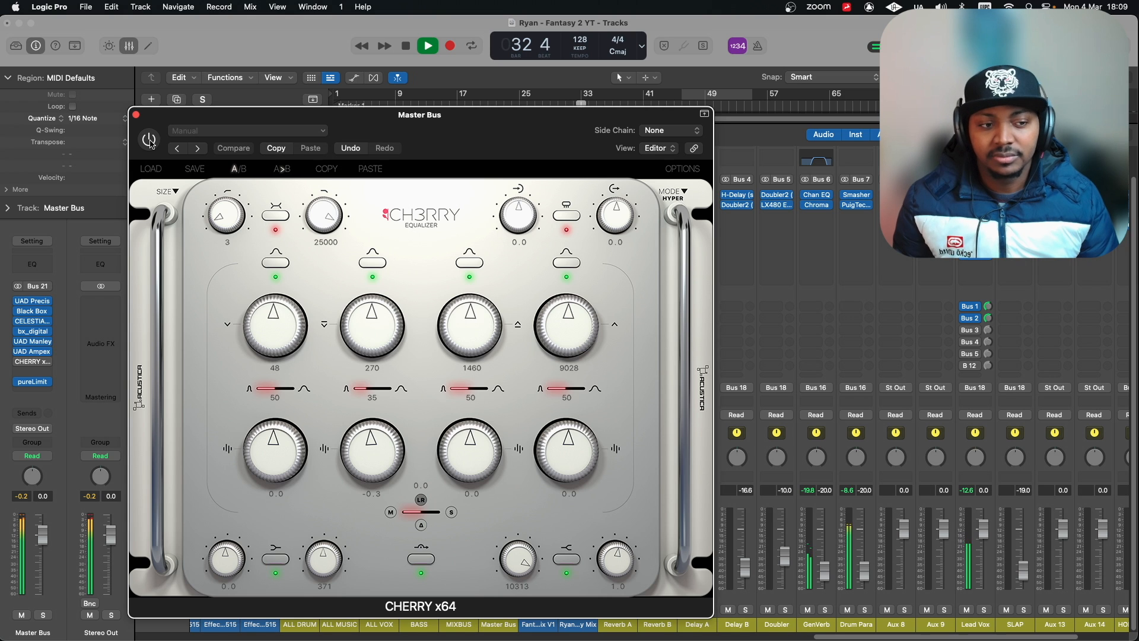
click(149, 140)
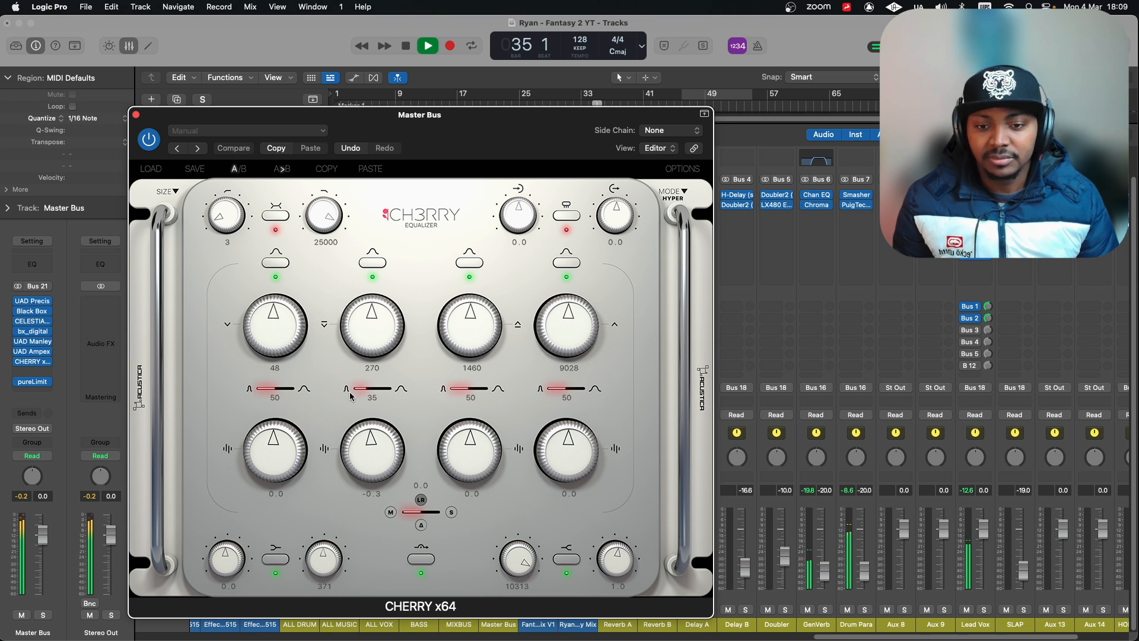
Set the gain of CHERRY's 270 Hz band to -0.4 while the mix plays, stopping playback and closing the equalizer when done.
click(376, 441)
drag(377, 441, 377, 445)
key(space)
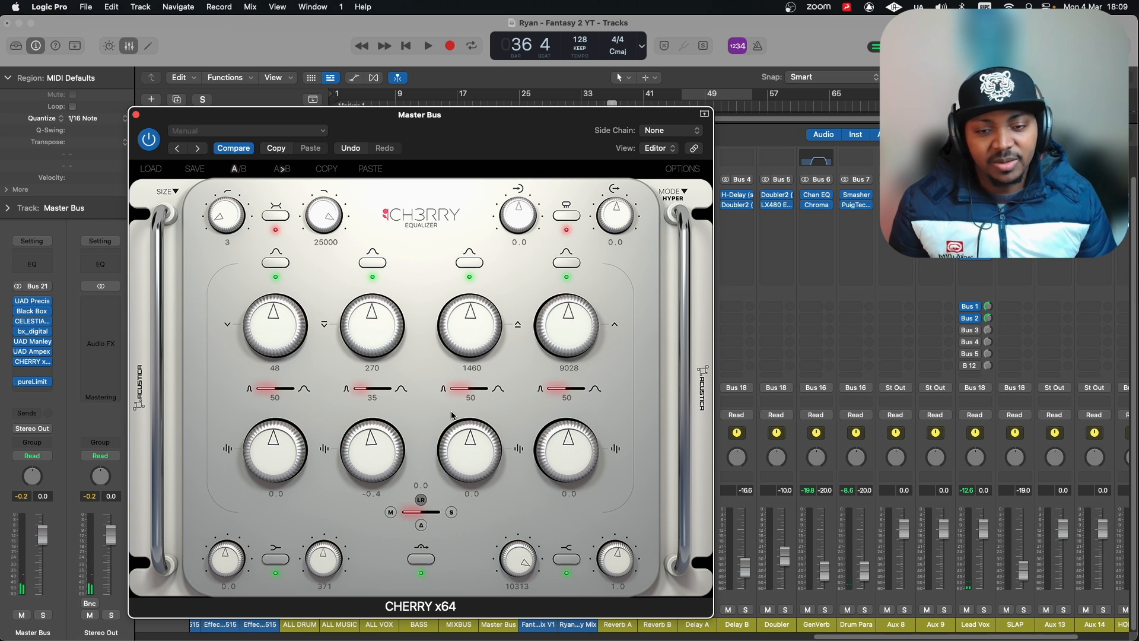
click(136, 115)
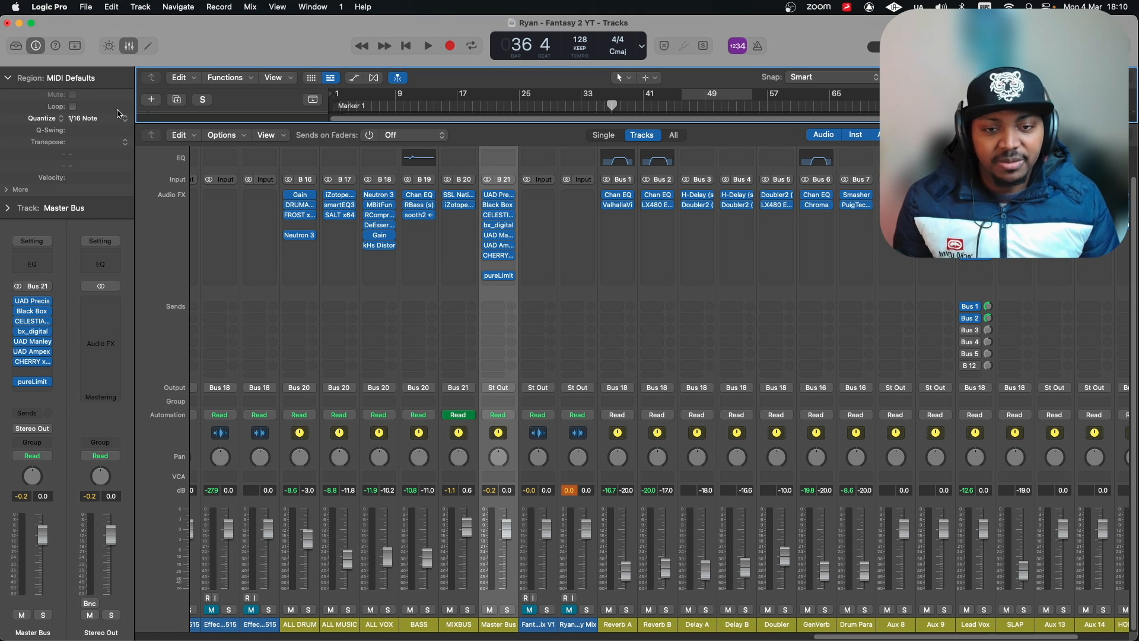
Open the CELESTIALMB x64 bus processor on the Master Bus and move its window to show all its sections.
click(499, 216)
drag(804, 193, 658, 233)
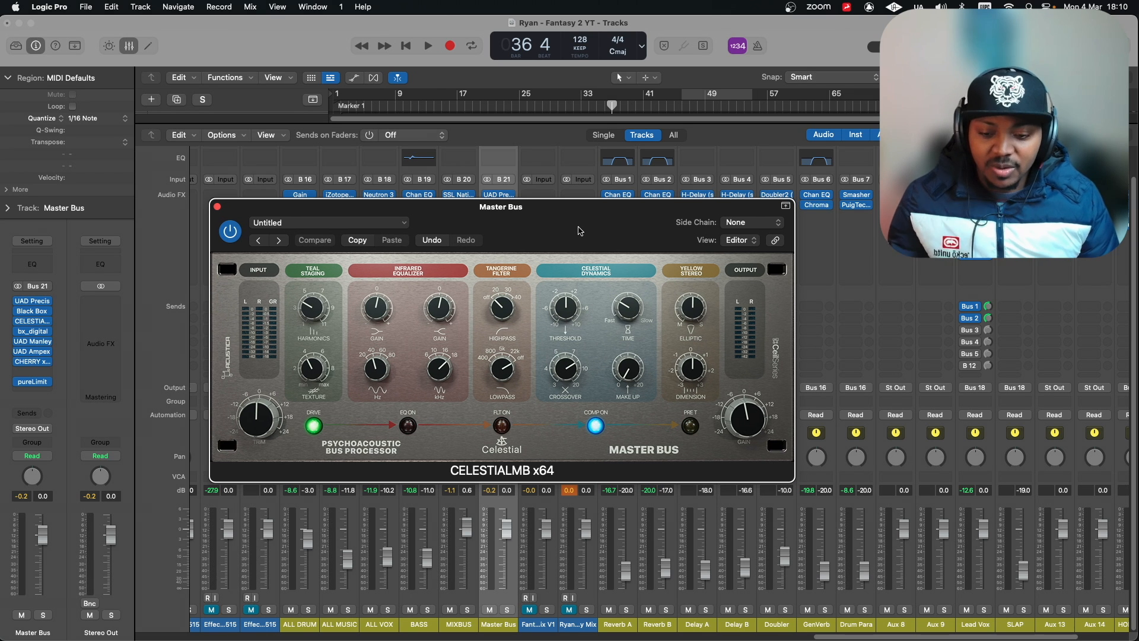
drag(579, 233, 611, 206)
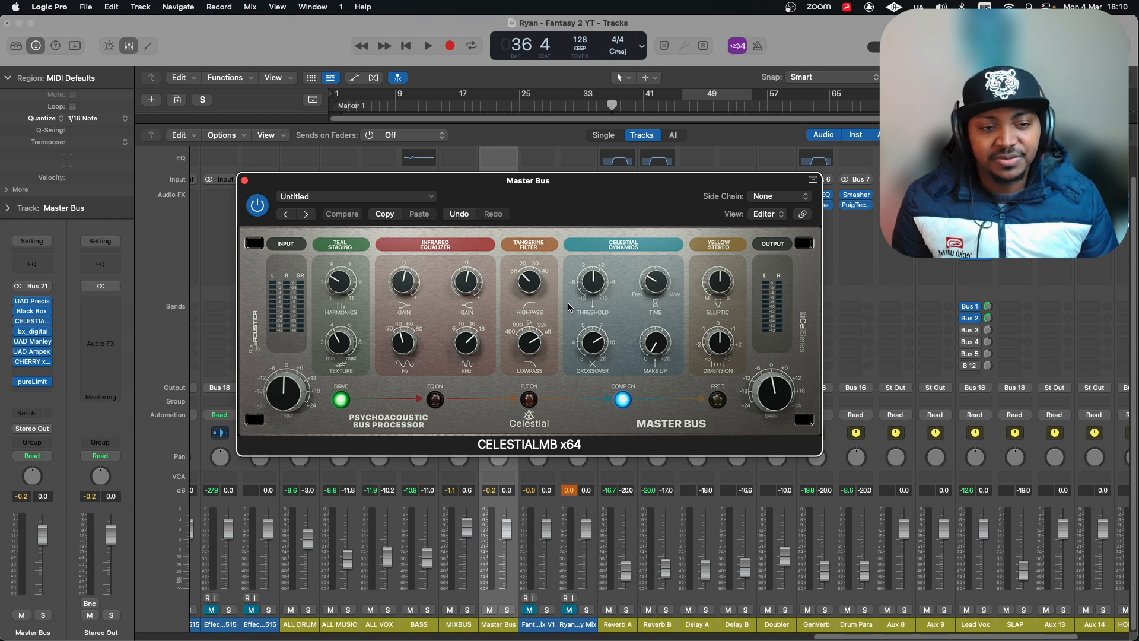
drag(613, 216, 624, 254)
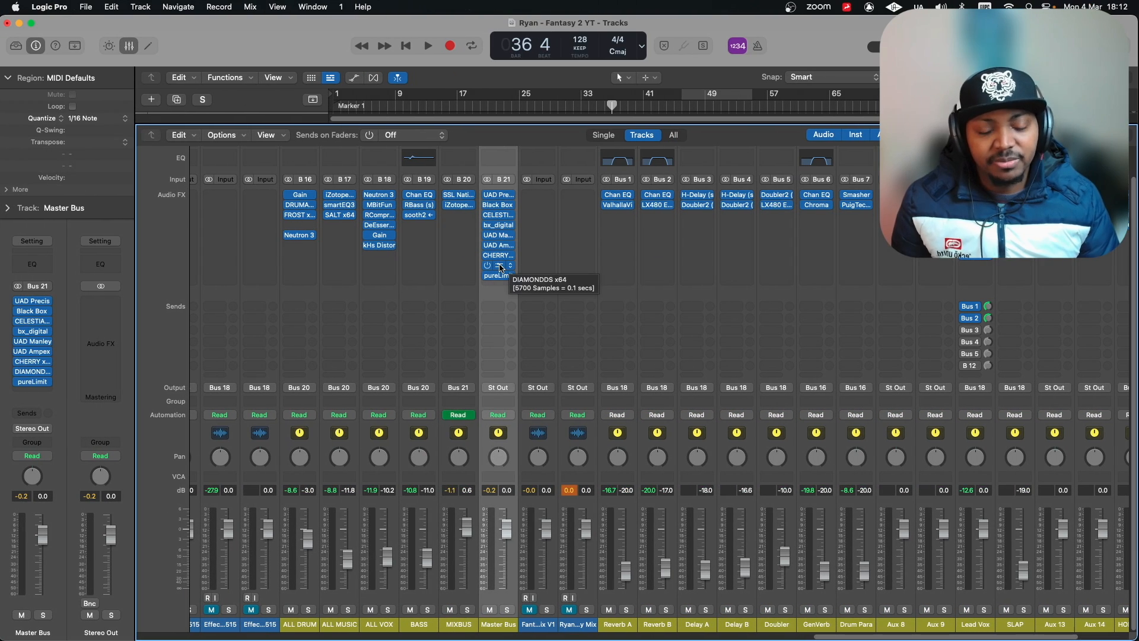
Open the DIAMONDDS x64 saturator on the Master Bus and move its window clear of the webcam overlay.
click(500, 268)
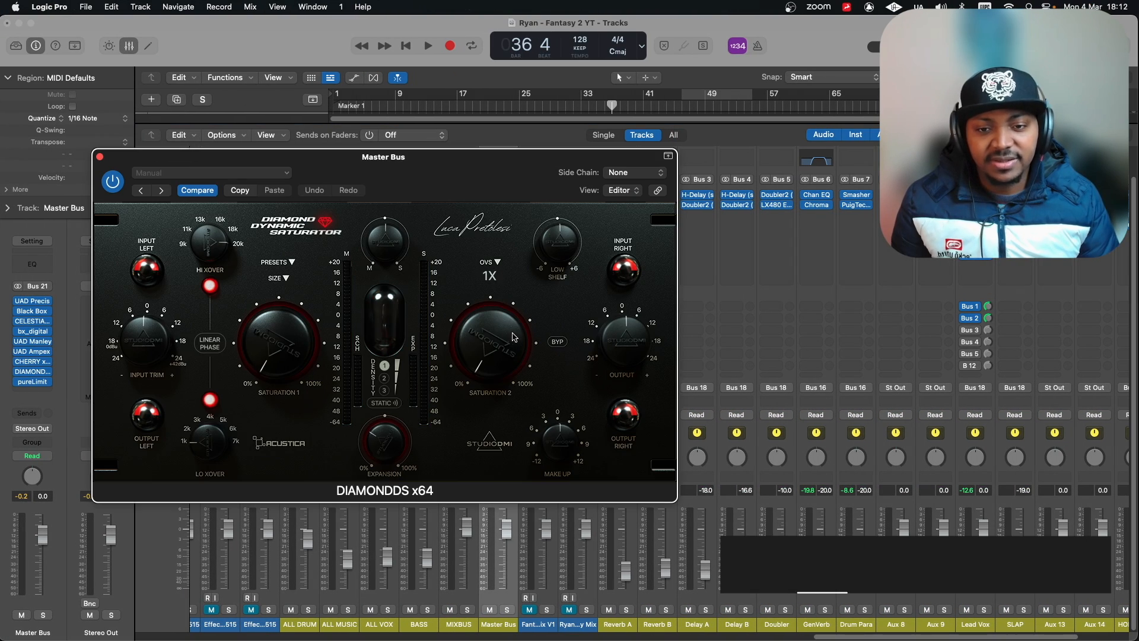
drag(424, 186, 417, 200)
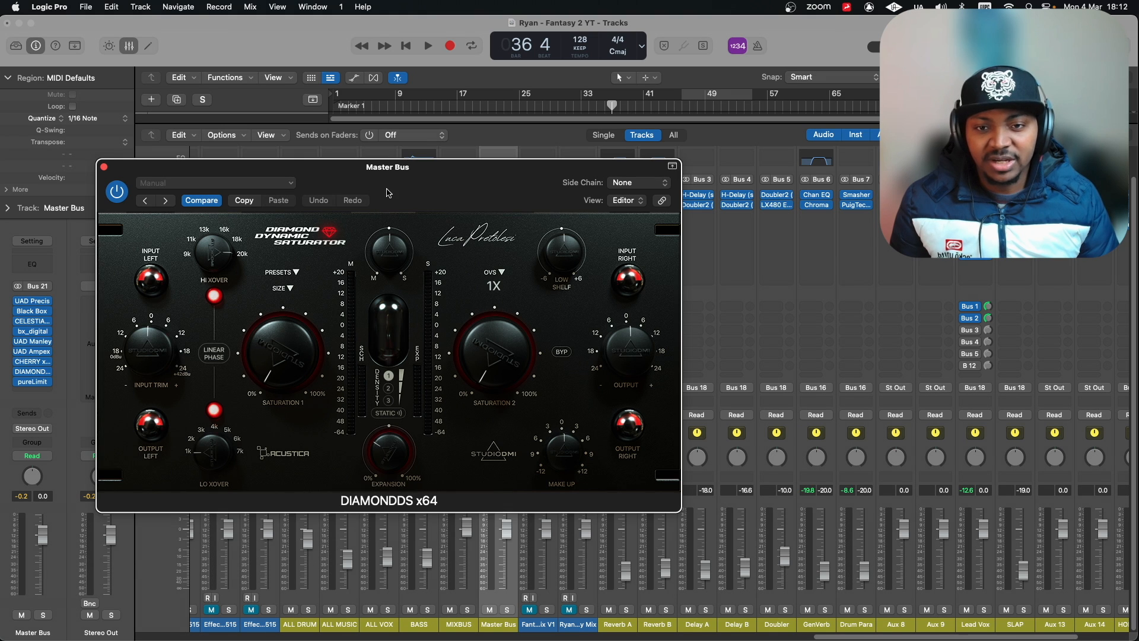
drag(388, 193, 390, 235)
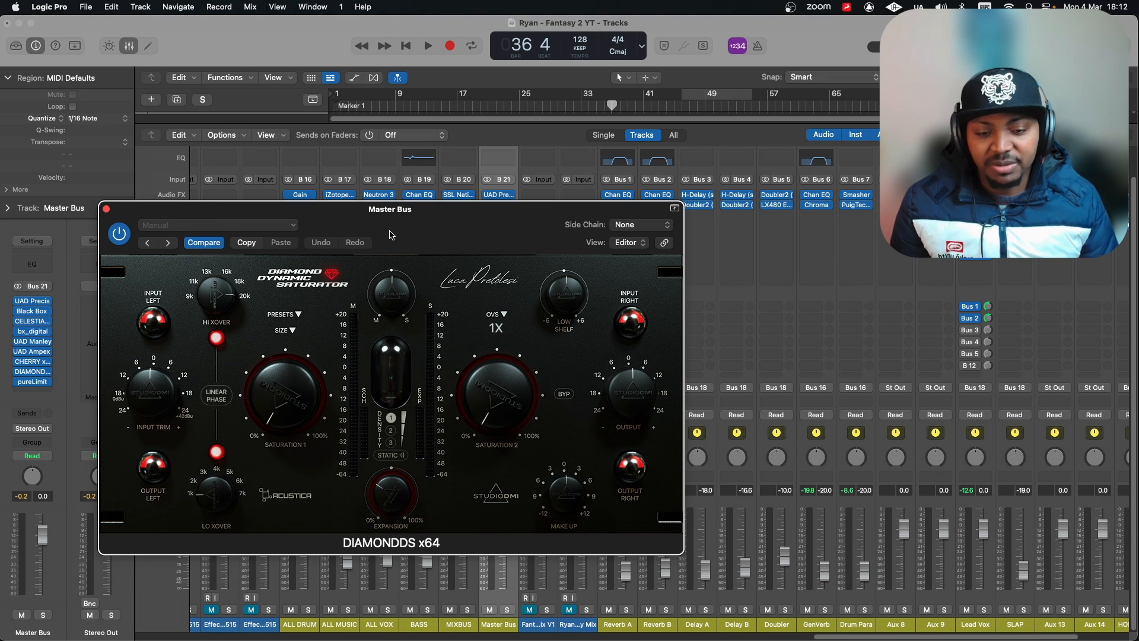
drag(364, 229, 439, 222)
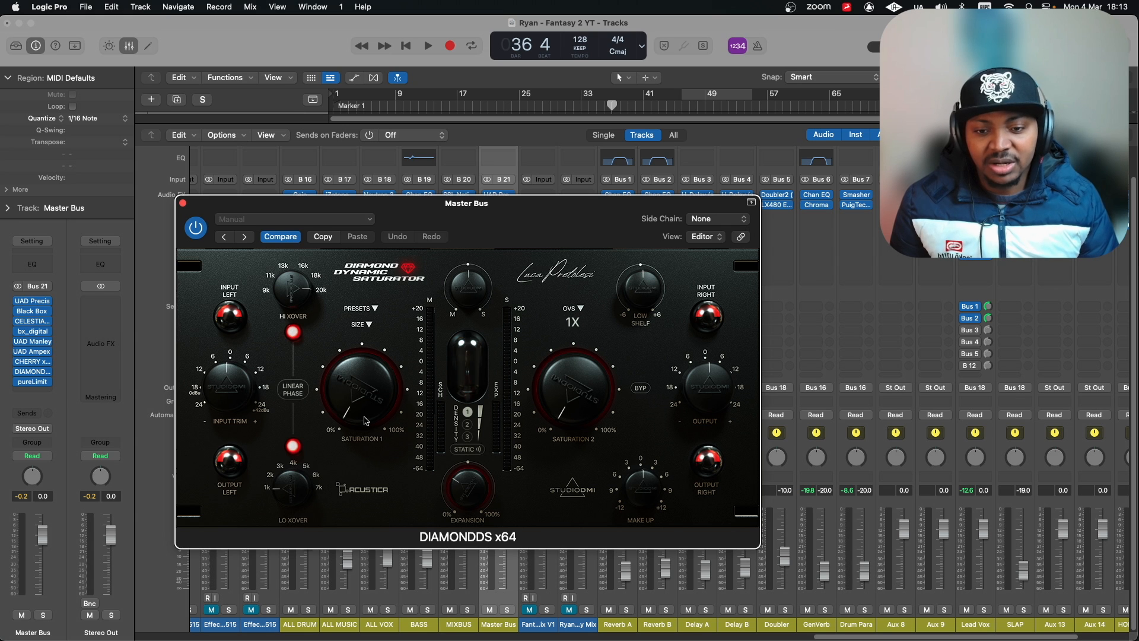
Try the Saturation 1 and Linear Phase controls of DIAMONDDS and close the plug-in window.
mouse_move(369, 416)
mouse_down()
mouse_move(366, 383)
mouse_move(368, 418)
mouse_up()
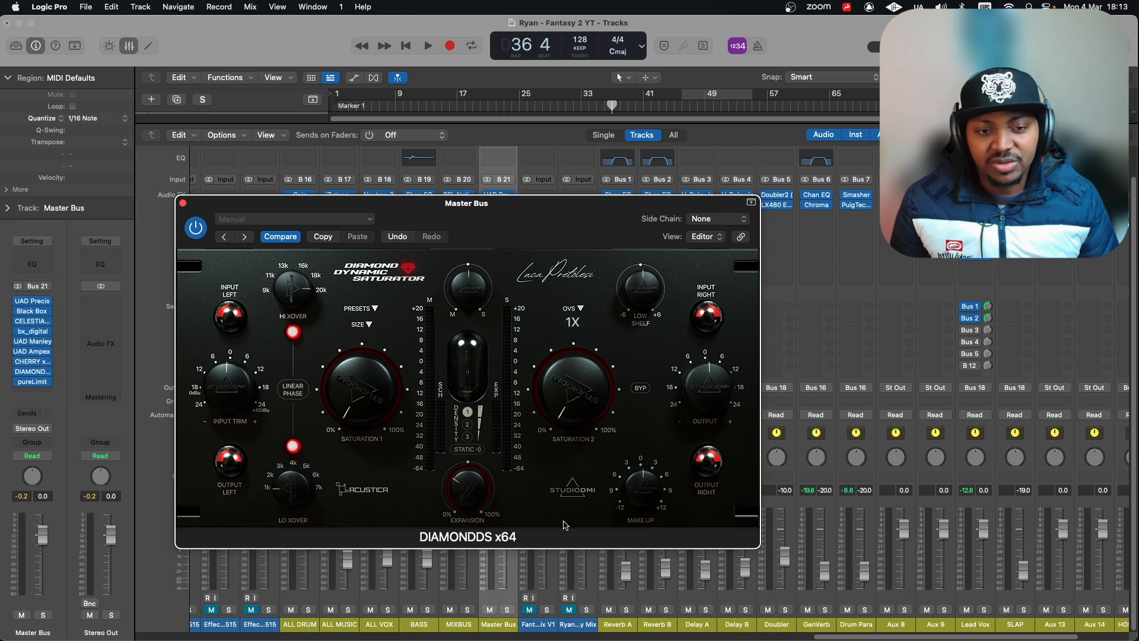
click(293, 389)
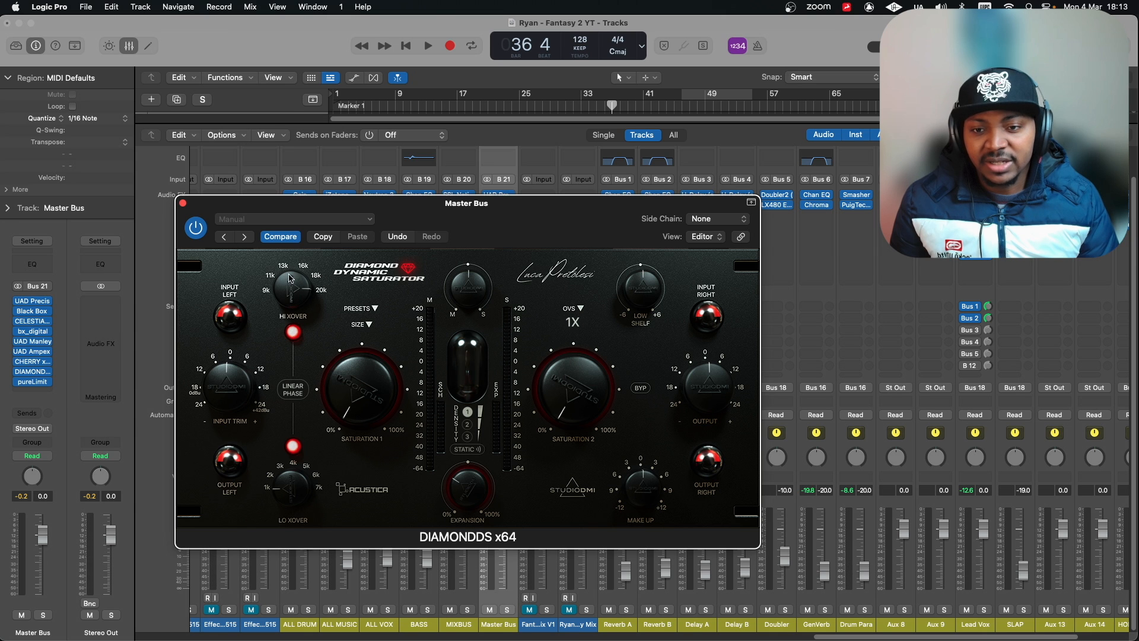
drag(479, 232, 469, 217)
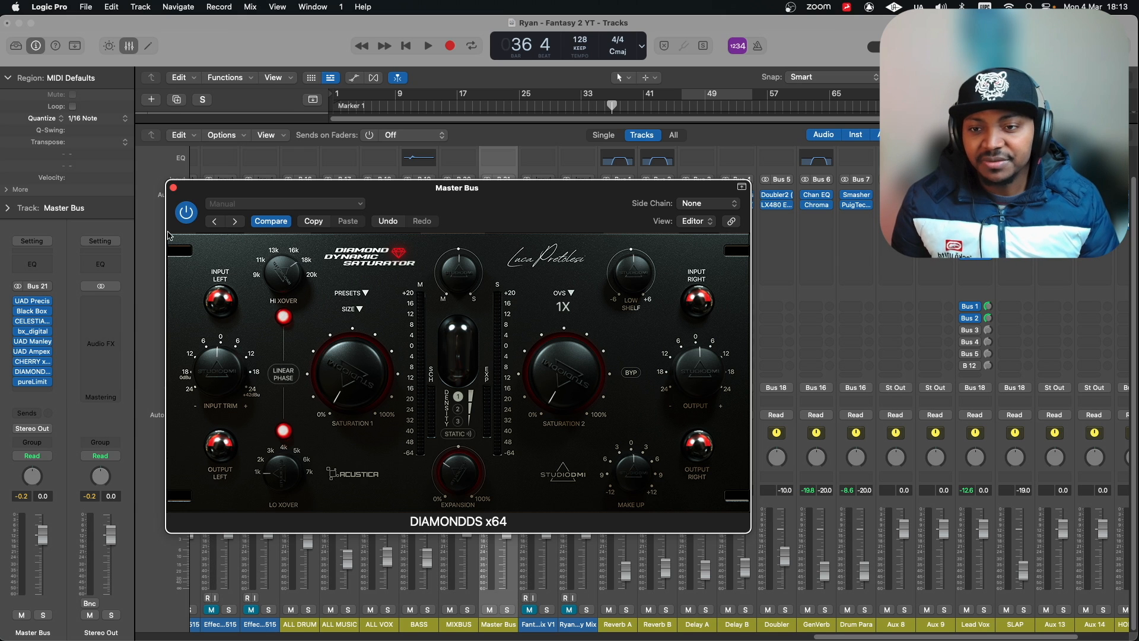
click(174, 189)
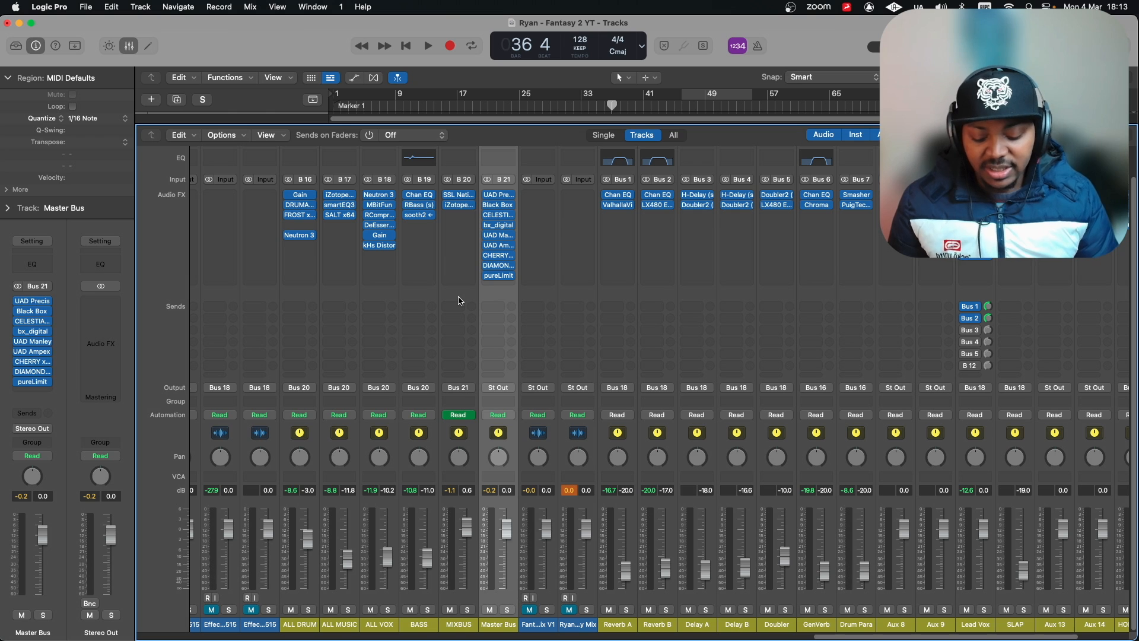
Insert TIGER x64 after pureLimit on the Master Bus and move its window so all controls are in view.
click(499, 287)
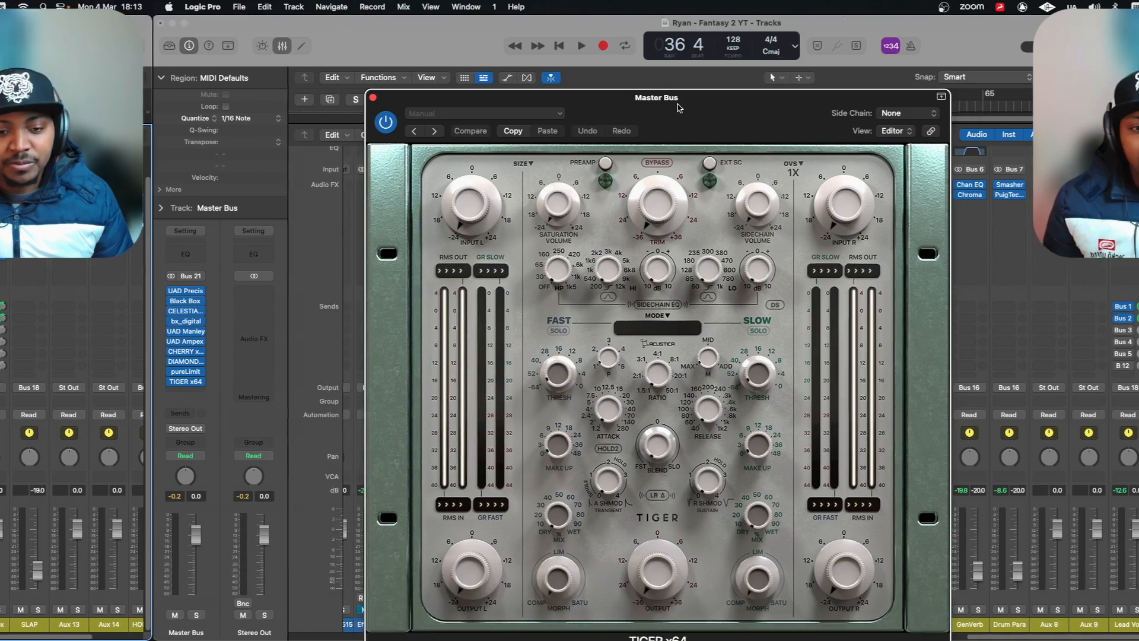
drag(679, 104, 602, 85)
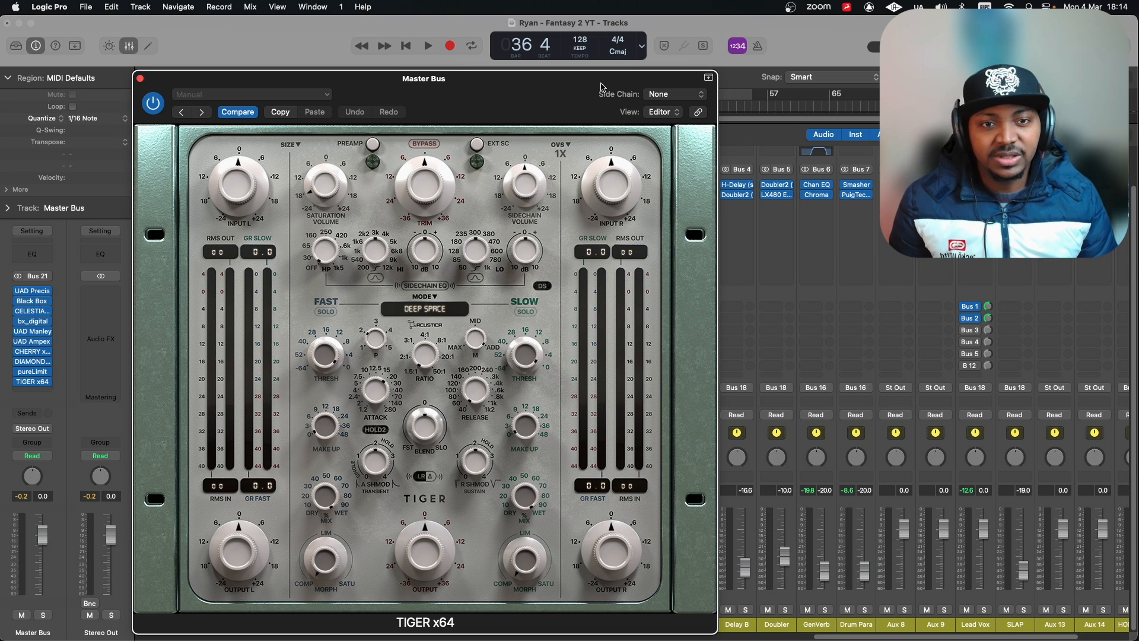
drag(583, 88, 570, 77)
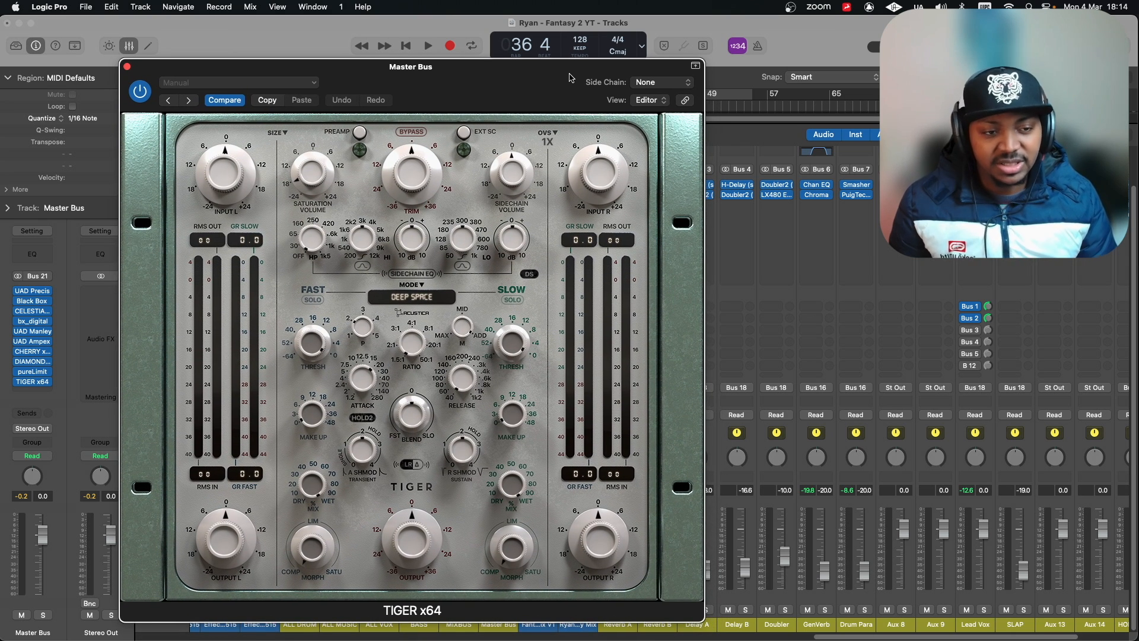